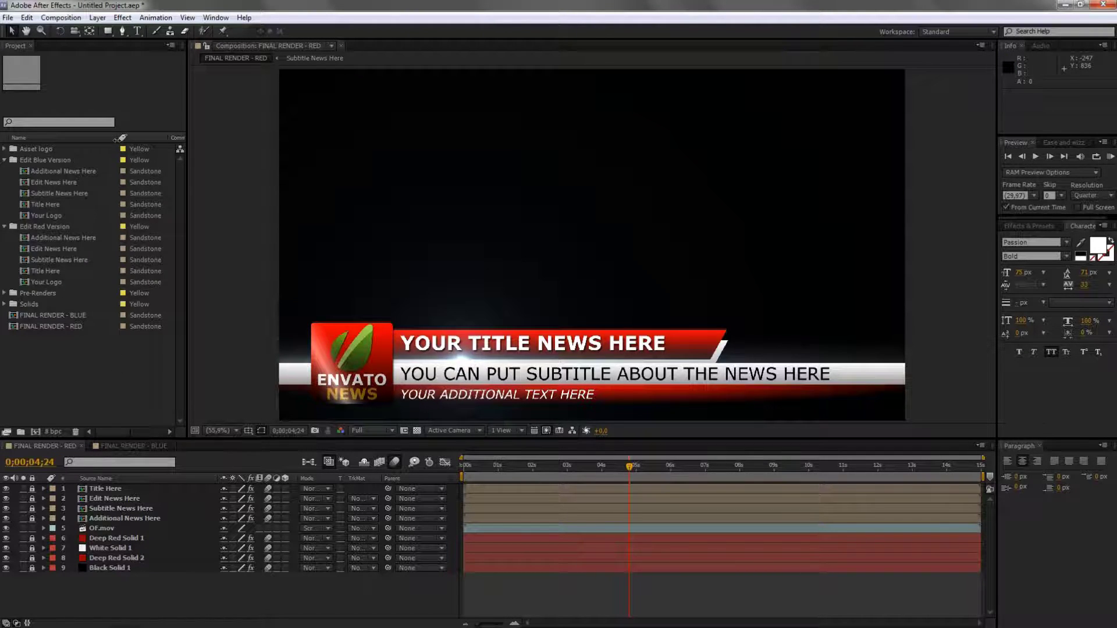
# Widen the project list's comment column and compare the blue and red render compositions.
pyautogui.moveTo(119, 138); pyautogui.dragTo(114, 138)
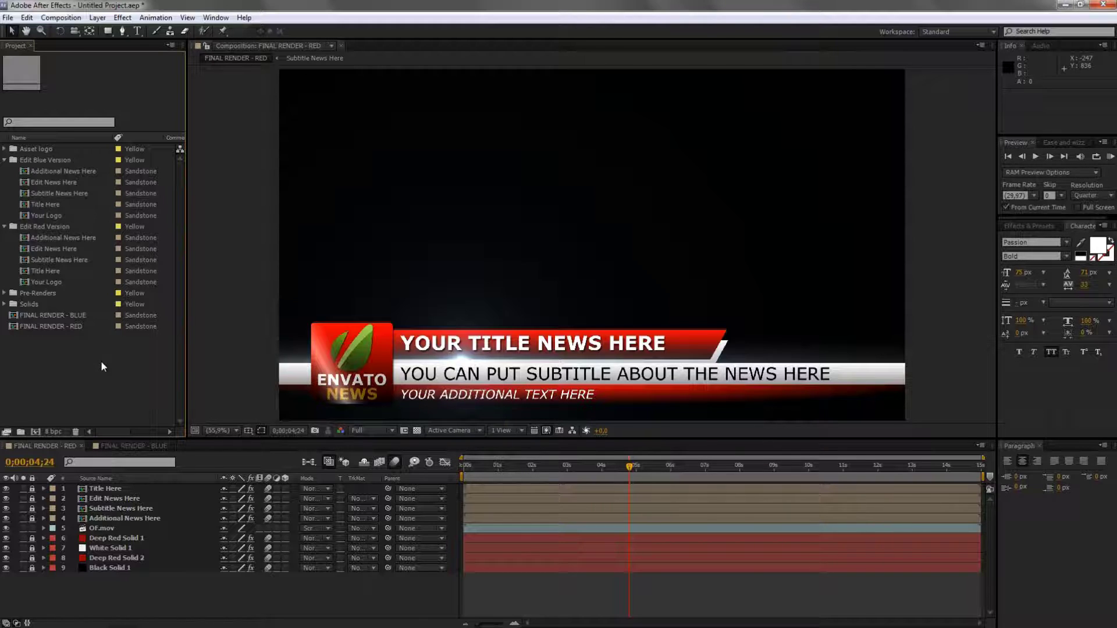
pyautogui.click(57, 444)
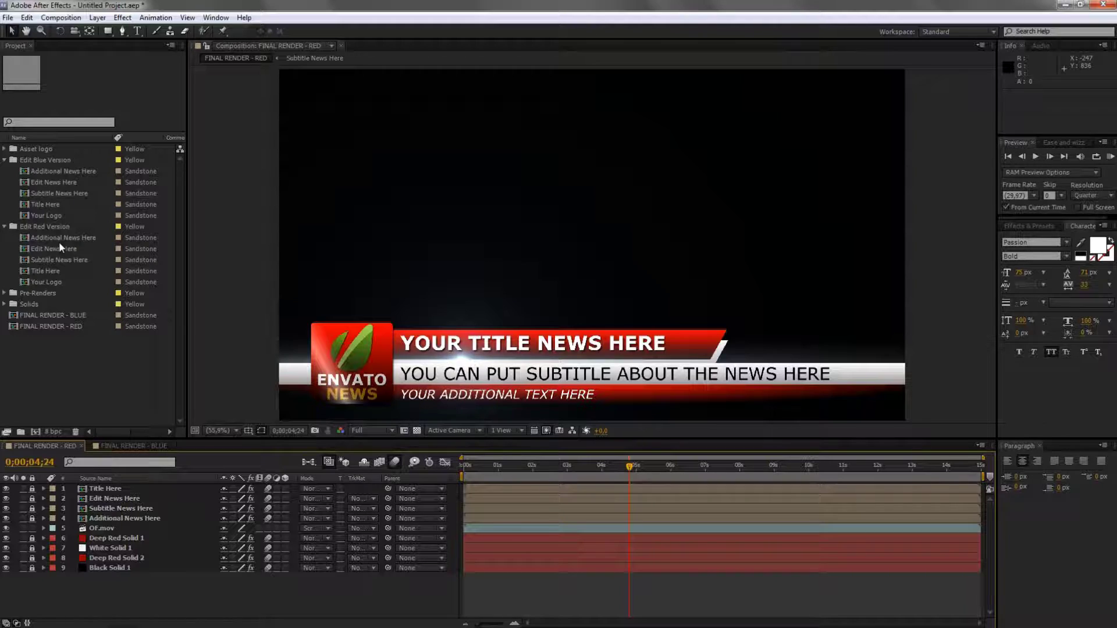
pyautogui.click(71, 381)
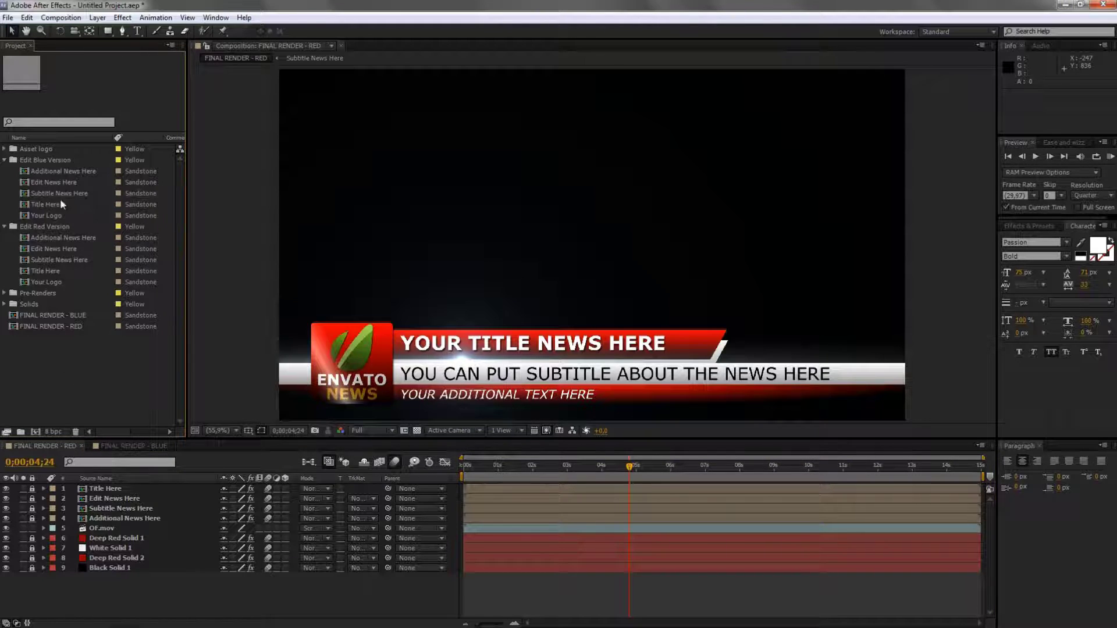
pyautogui.click(59, 161)
pyautogui.click(87, 361)
pyautogui.click(69, 442)
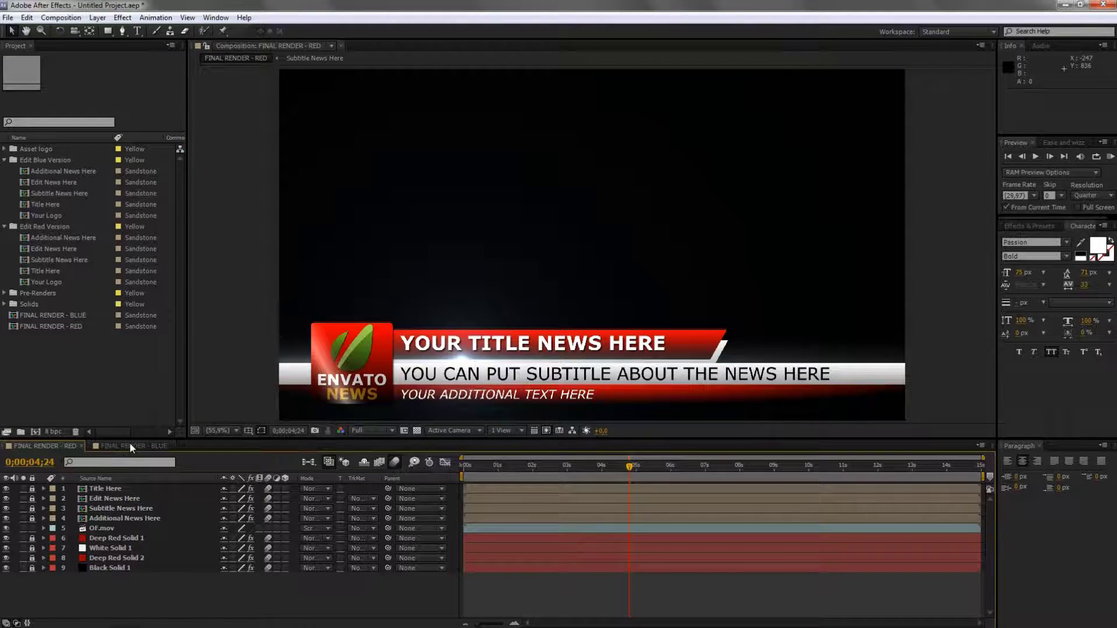
pyautogui.click(130, 444)
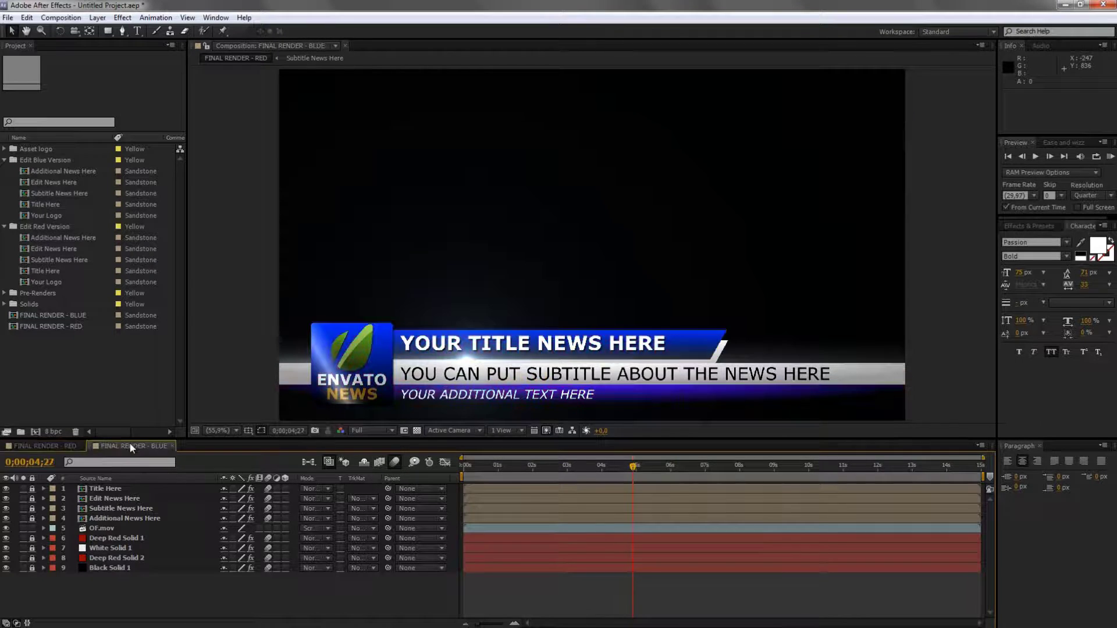
pyautogui.click(57, 445)
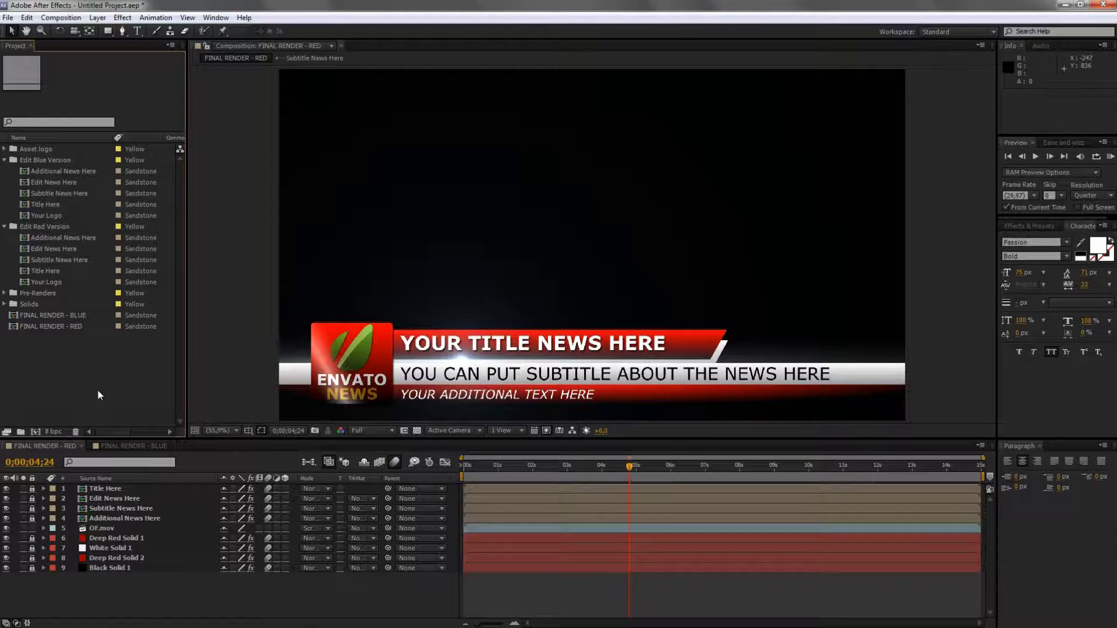
pyautogui.click(127, 446)
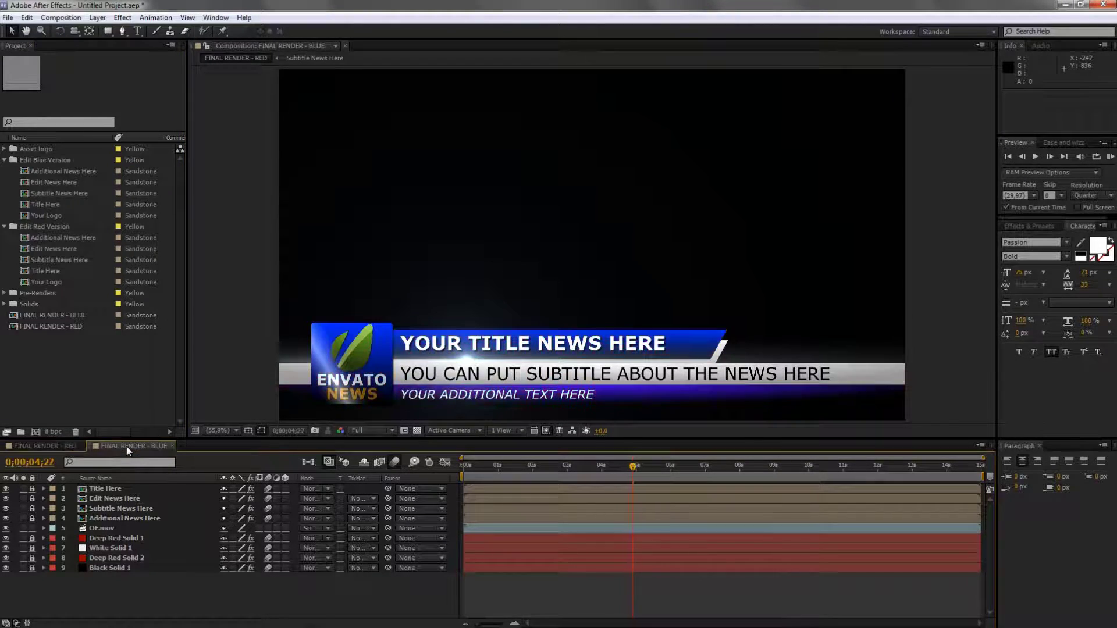
pyautogui.click(66, 445)
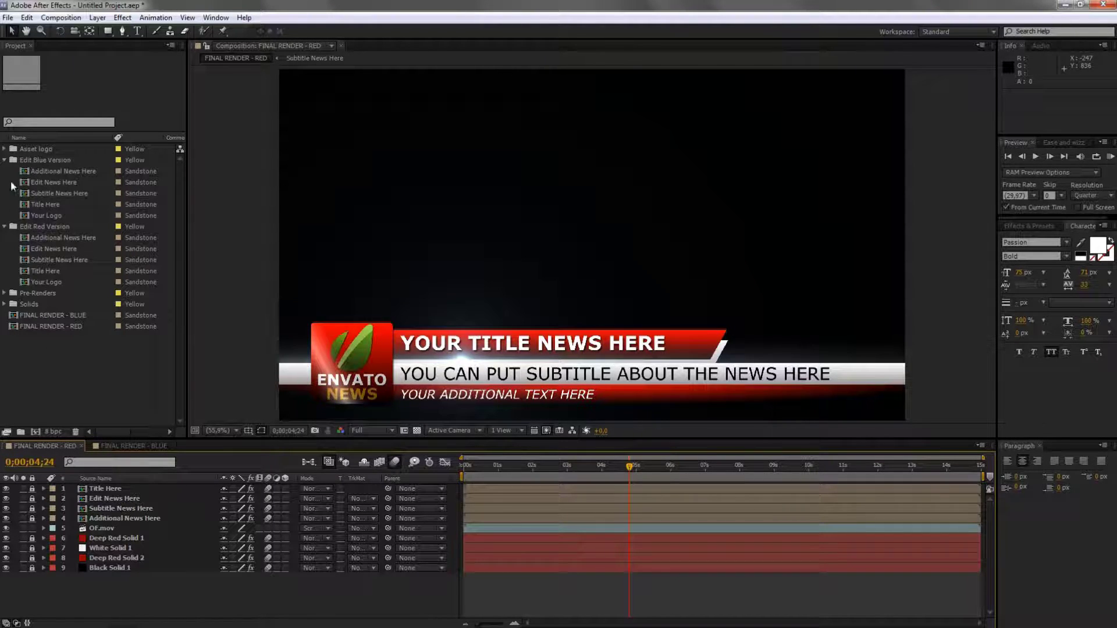
# Select and deselect the Edit Blue Version and Edit Red Version folders in the project list.
pyautogui.click(40, 162)
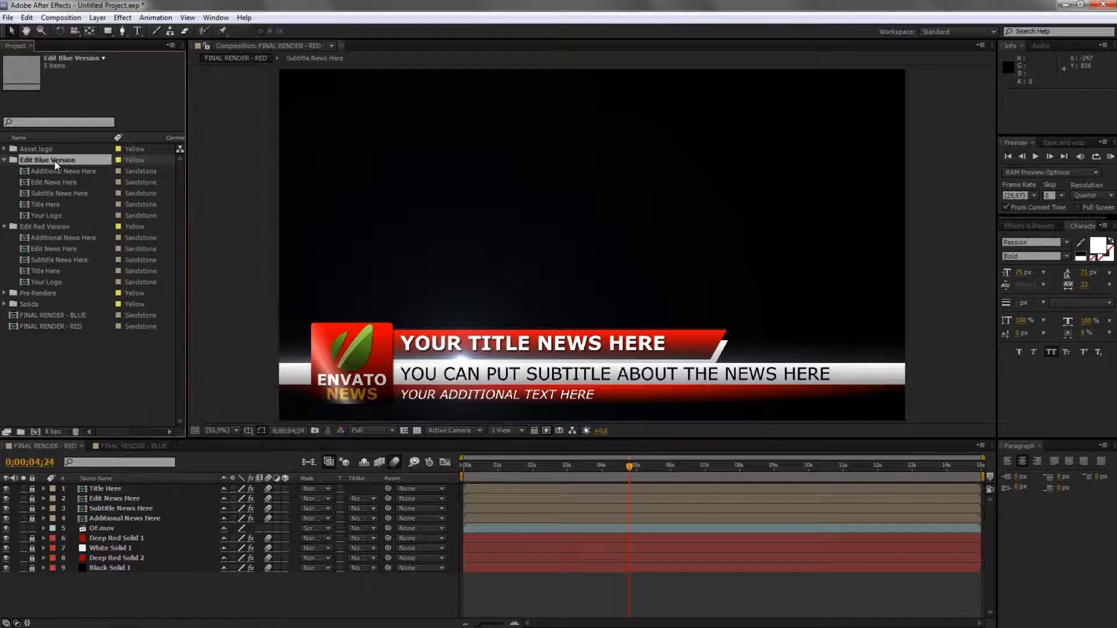
pyautogui.hotkey('ctrl', 'shift', 'a')
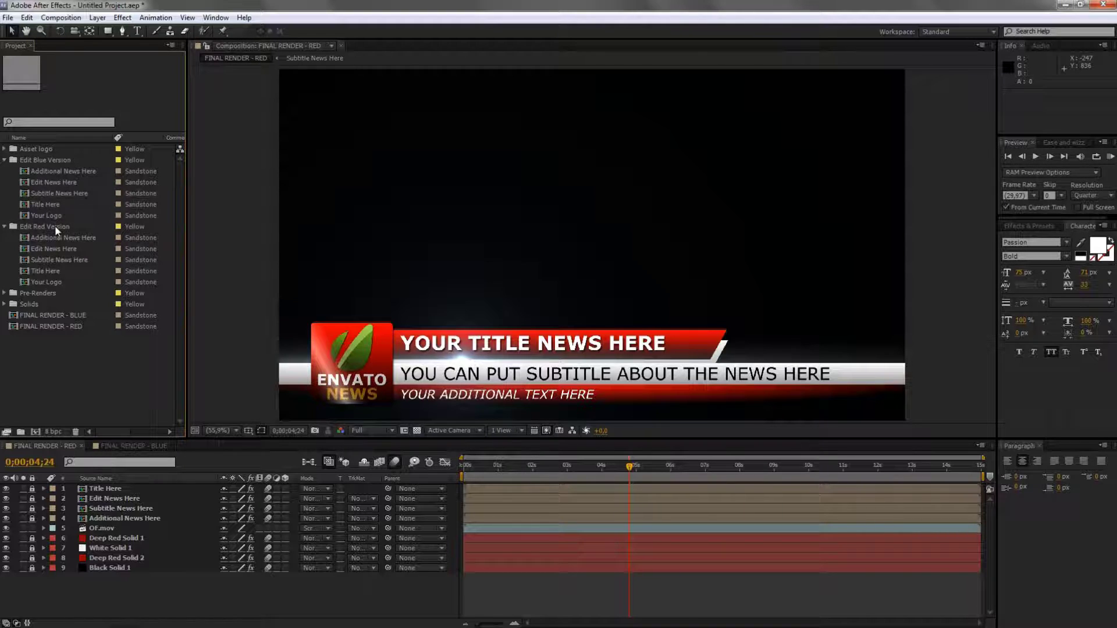
pyautogui.click(55, 225)
pyautogui.hotkey('ctrl', 'shift', 'a')
pyautogui.click(51, 160)
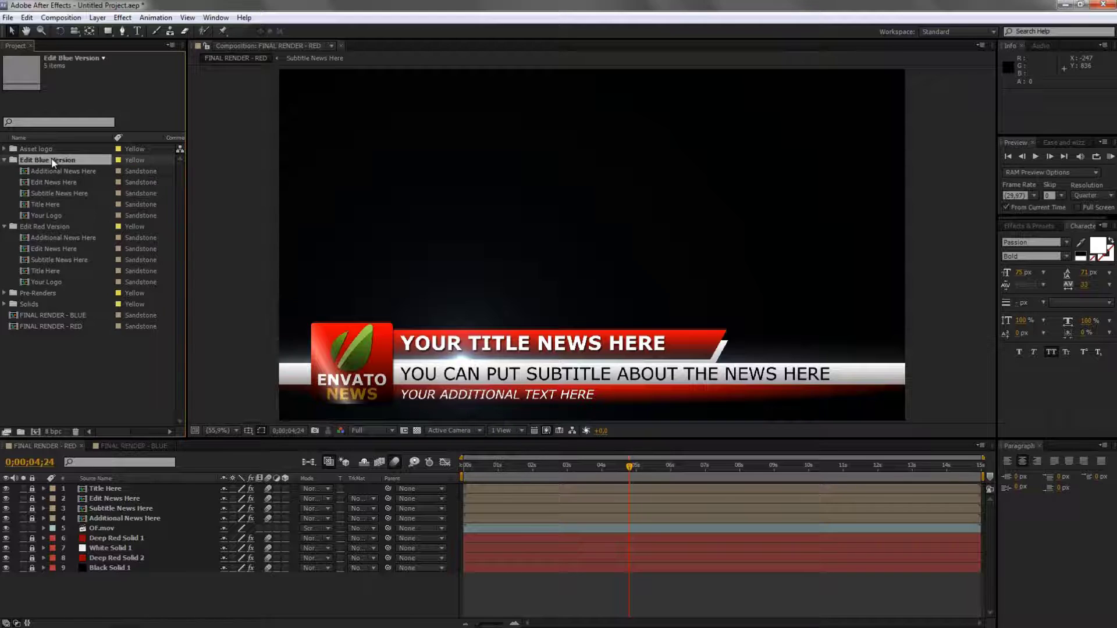
pyautogui.hotkey('ctrl', 'shift', 'a')
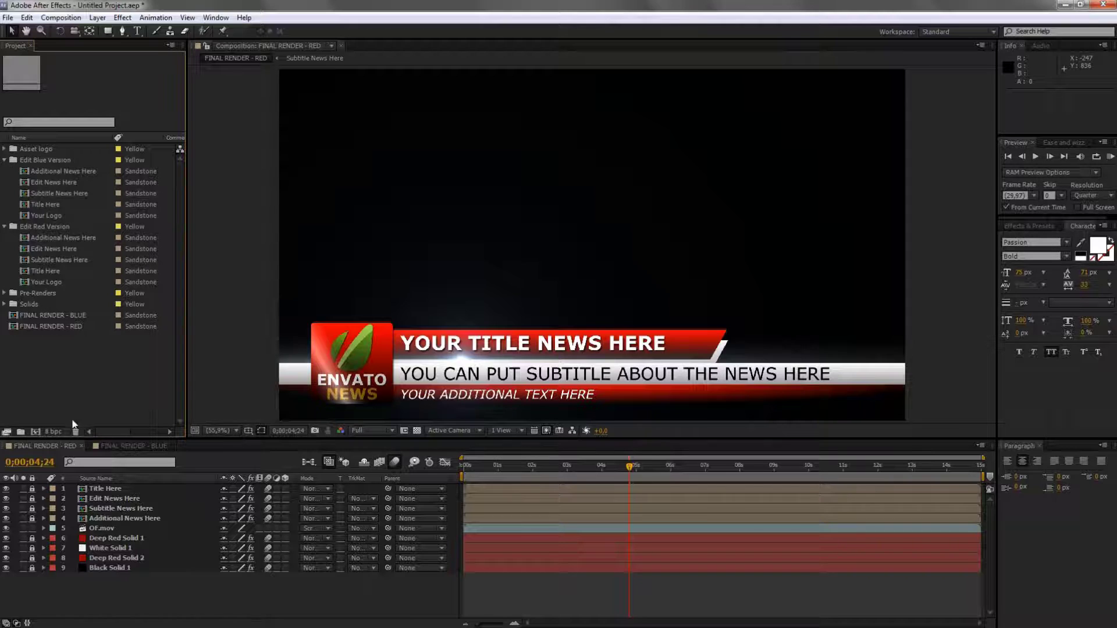
pyautogui.click(64, 442)
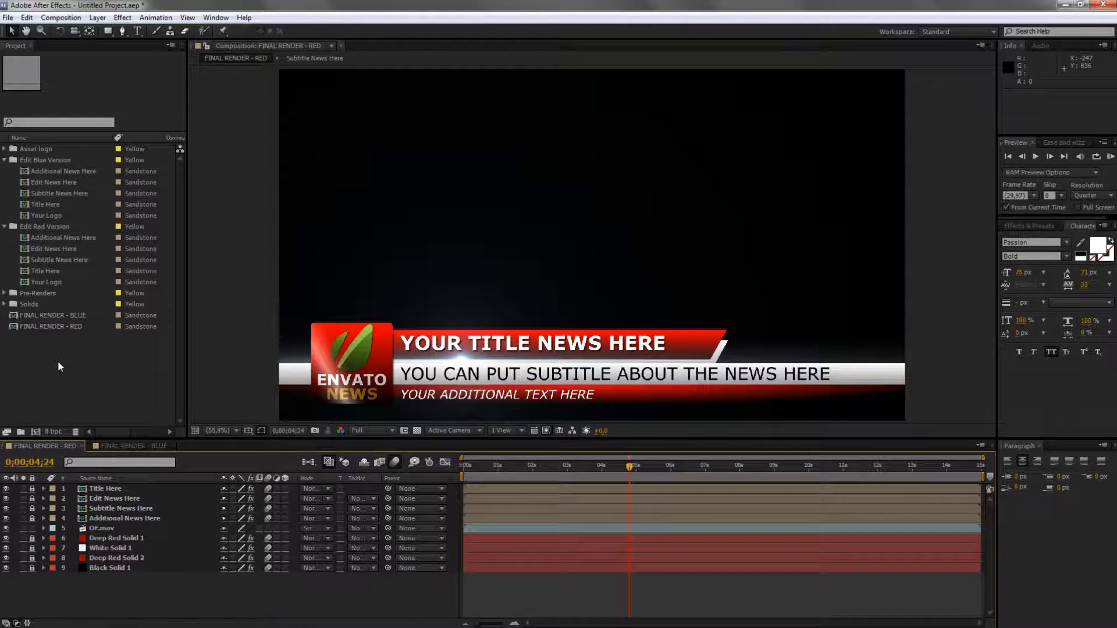
# Collapse the Edit Blue Version folder and close the FINAL RENDER - BLUE composition.
pyautogui.click(5, 159)
pyautogui.click(63, 441)
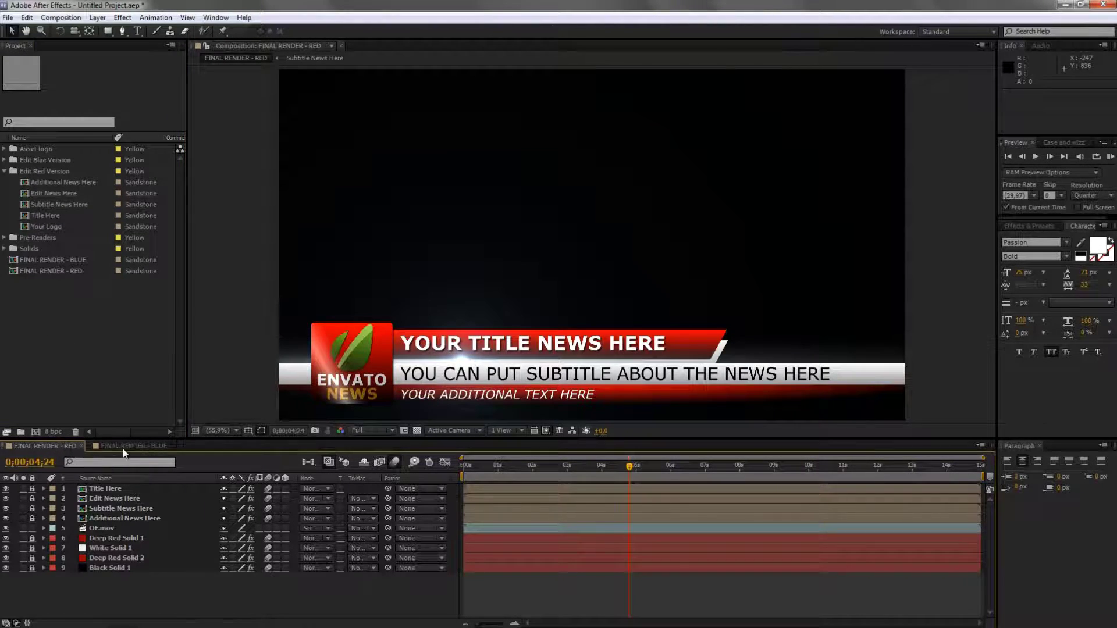
pyautogui.click(123, 447)
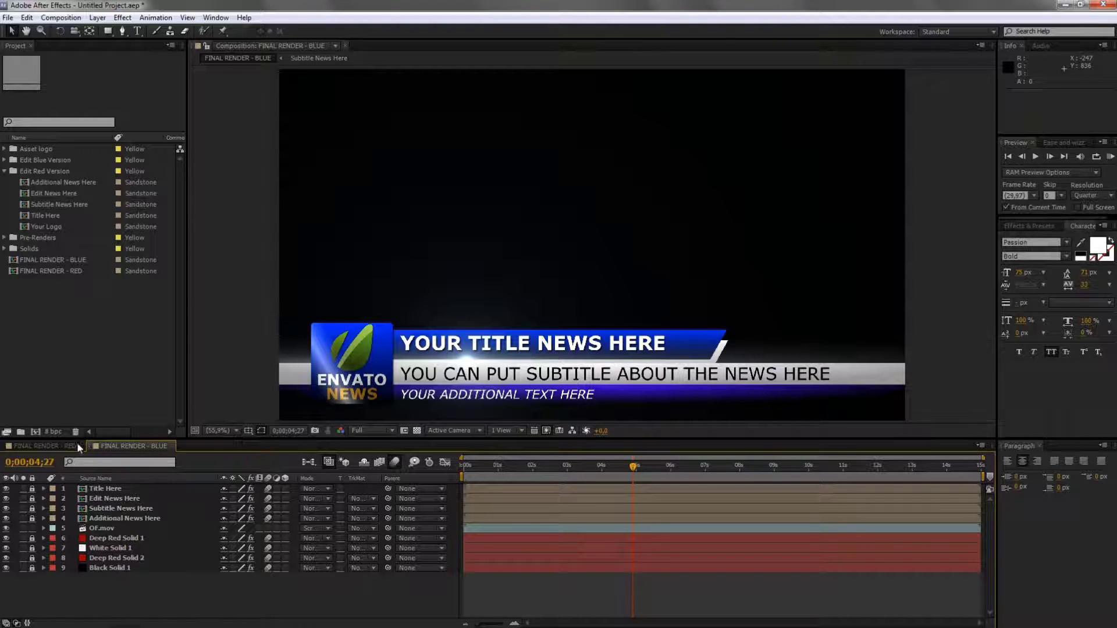
pyautogui.click(172, 446)
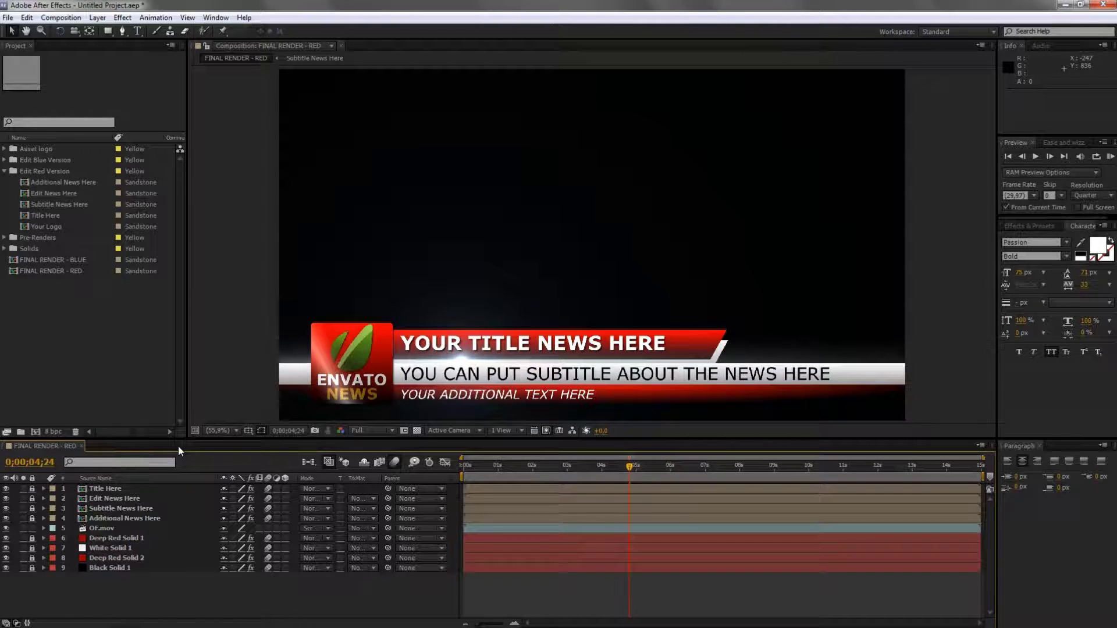
# Go through Edit Red Version's comps: Additional News Here, Your Logo, Title Here, Subtitle, Edit News.
pyautogui.click(49, 173)
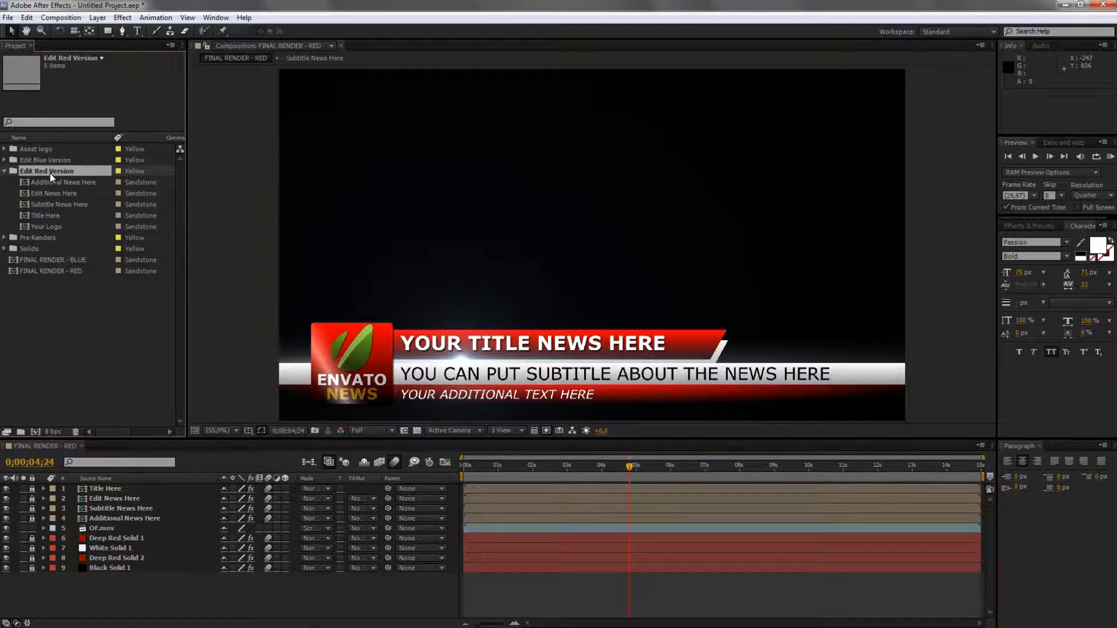
pyautogui.click(55, 446)
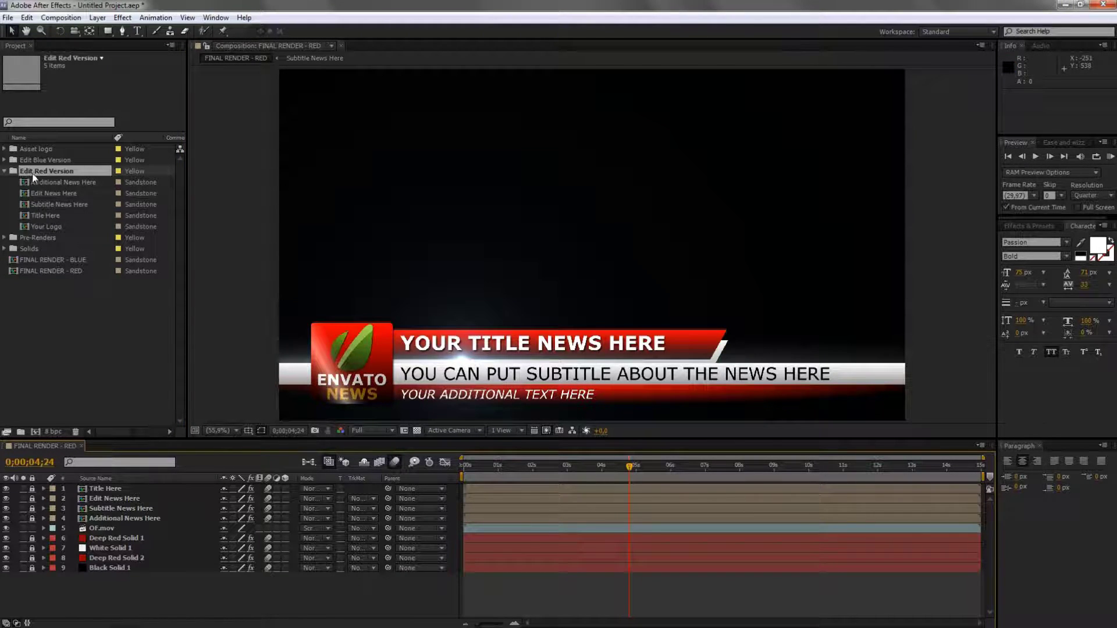
pyautogui.click(57, 183)
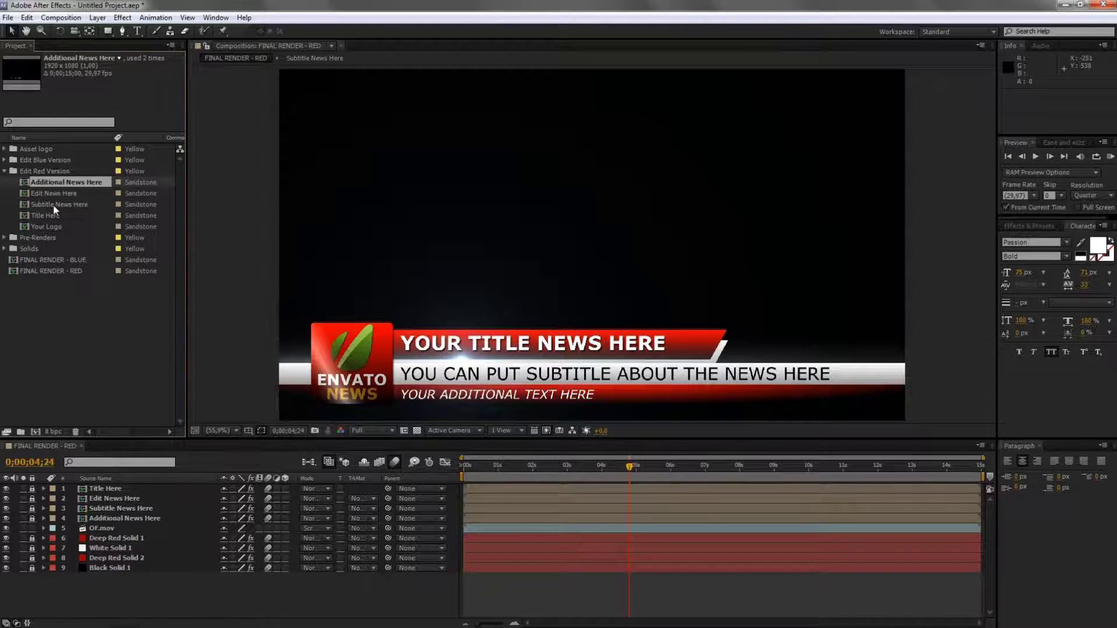
pyautogui.click(53, 225)
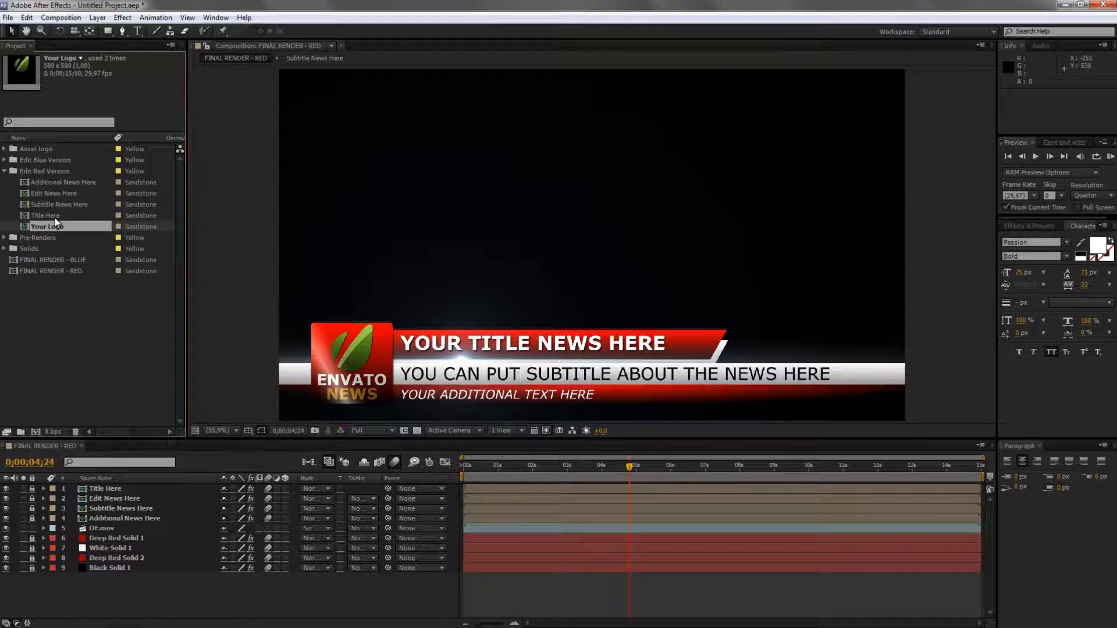
pyautogui.click(54, 217)
pyautogui.click(67, 205)
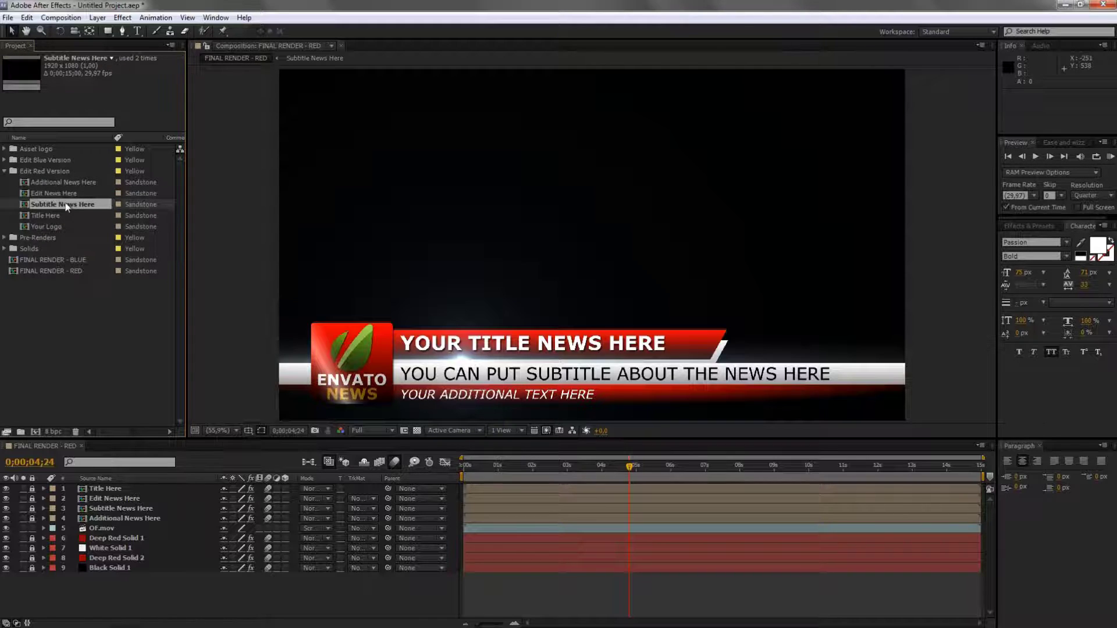
pyautogui.click(58, 193)
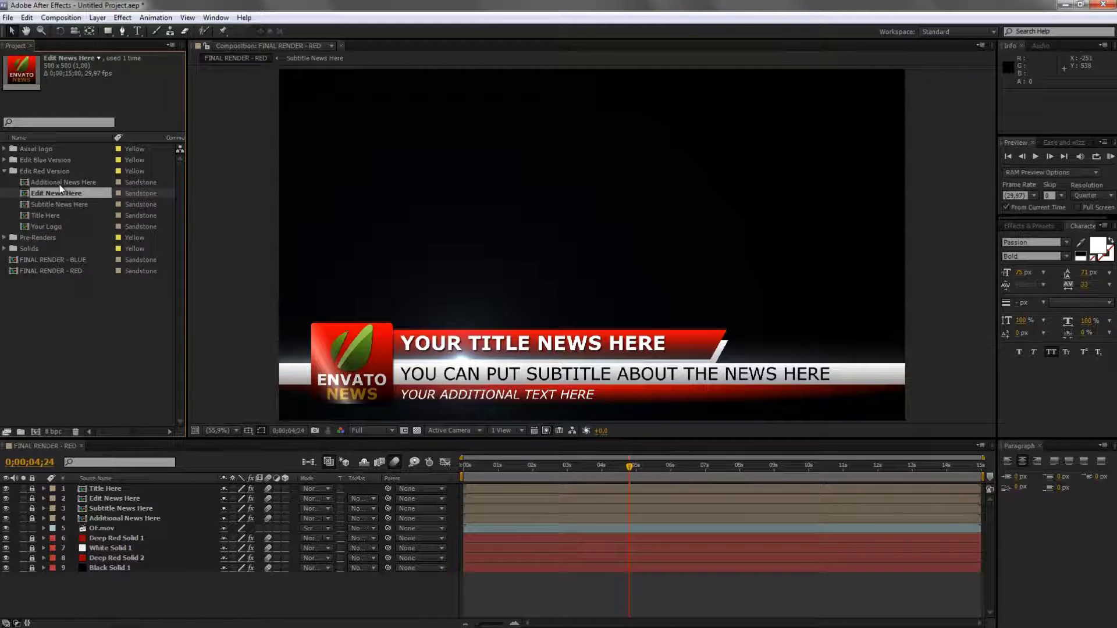
pyautogui.click(58, 183)
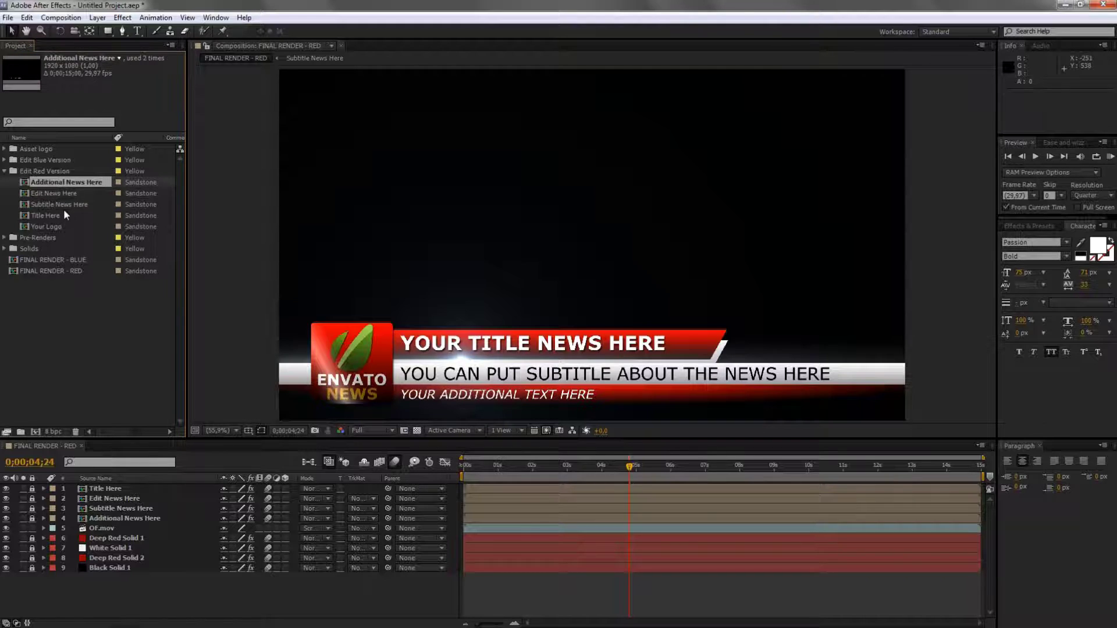
pyautogui.click(48, 214)
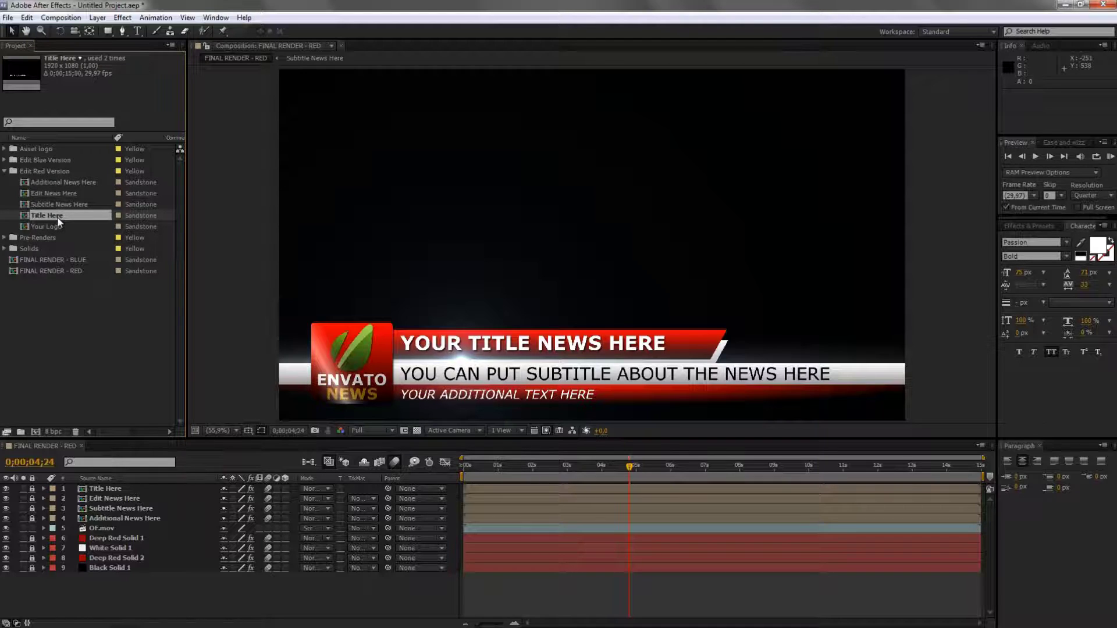
# In the Title Here comp, retype the title as YOUR TEXT HERE, then return to FINAL RENDER - RED.
pyautogui.doubleClick(58, 216)
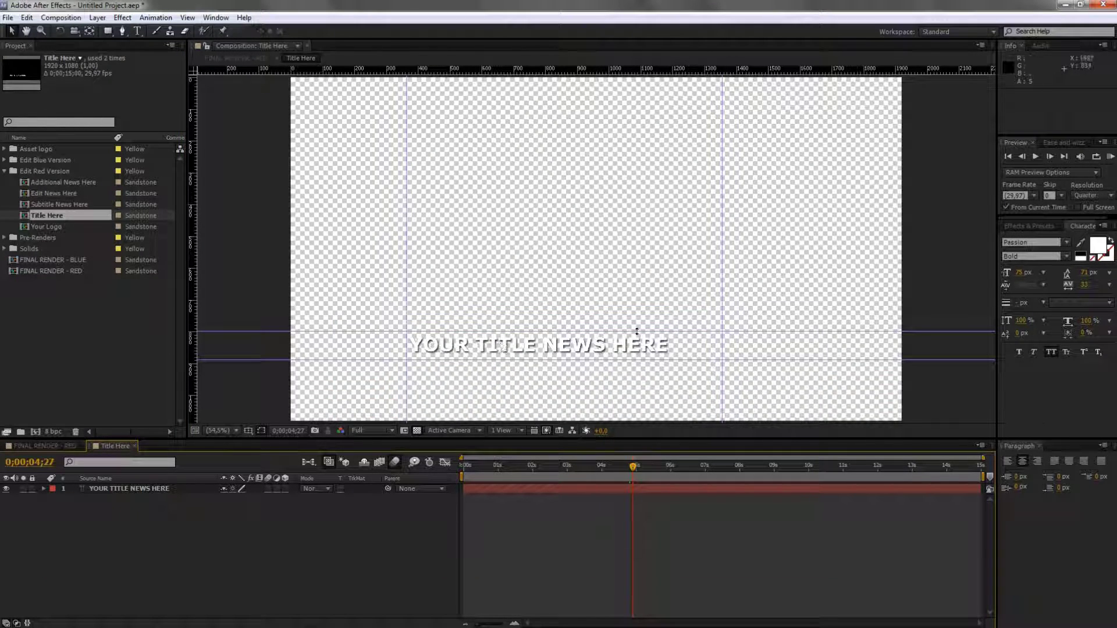
pyautogui.click(417, 430)
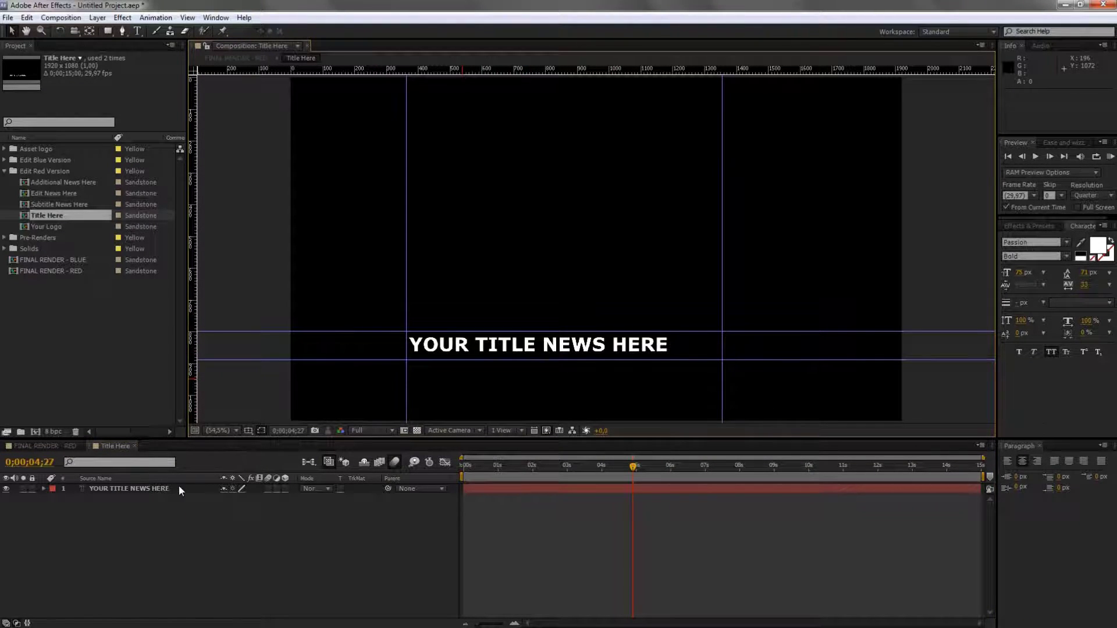
pyautogui.click(538, 349)
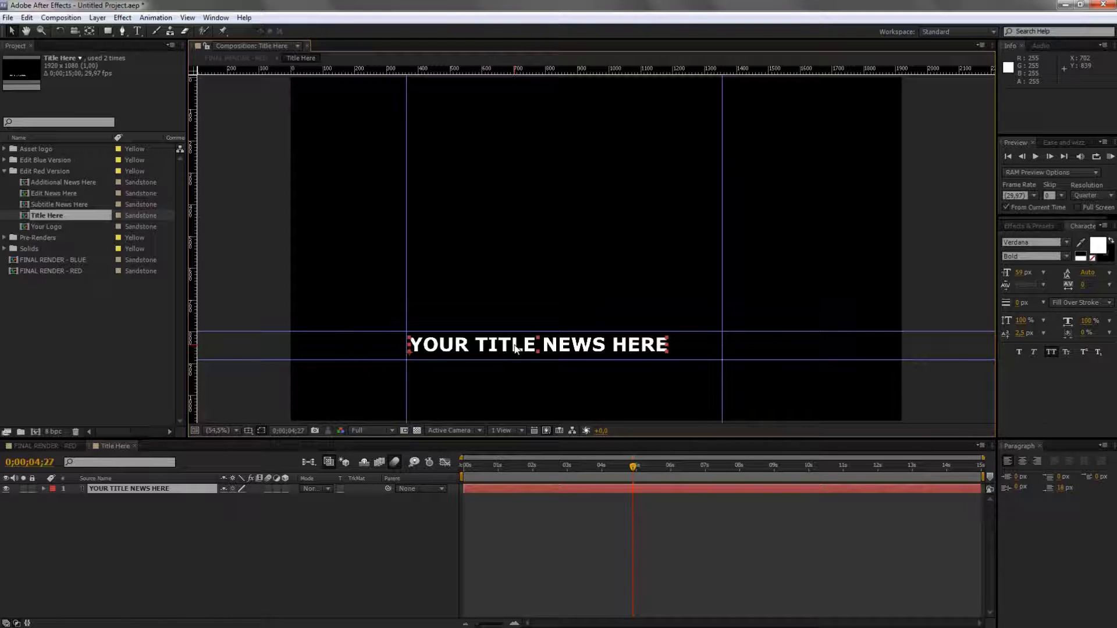
pyautogui.doubleClick(514, 348)
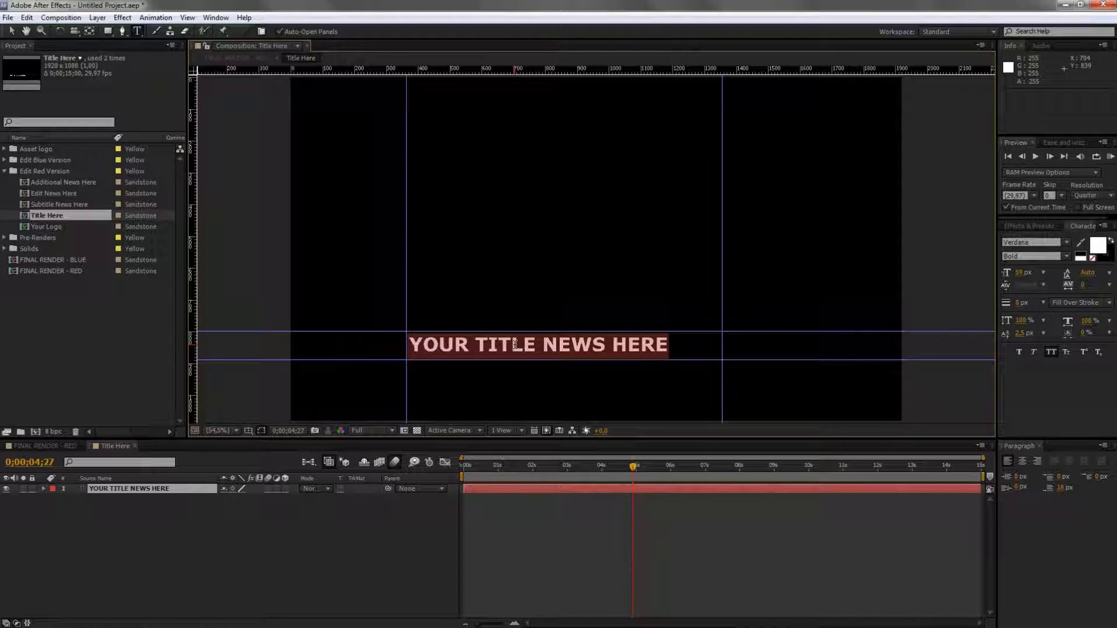
pyautogui.write('Y')
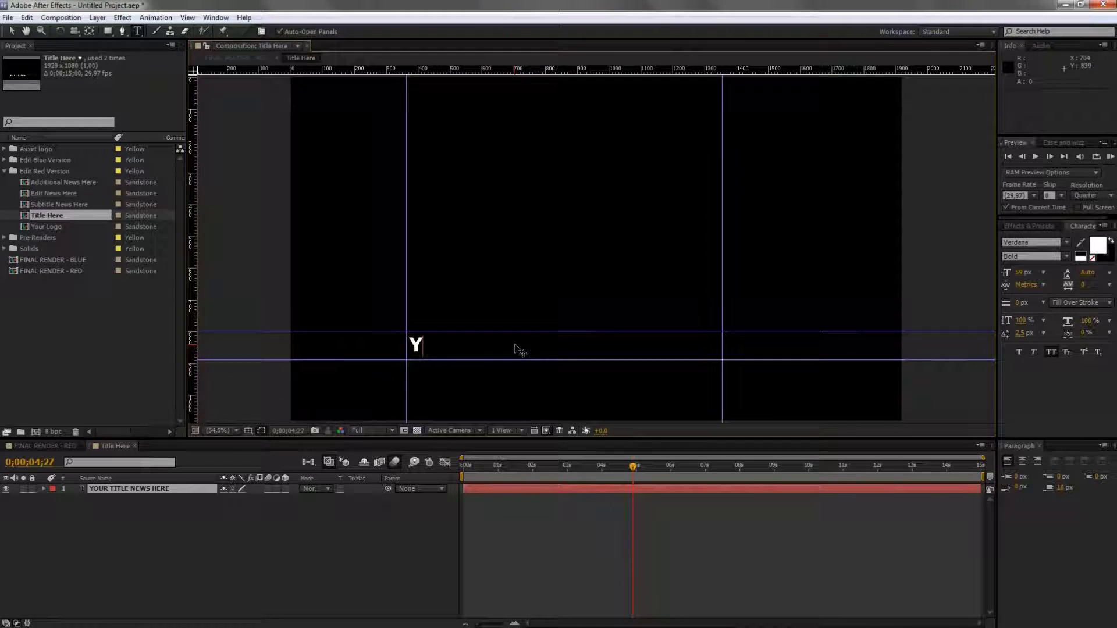
pyautogui.write('OUR T')
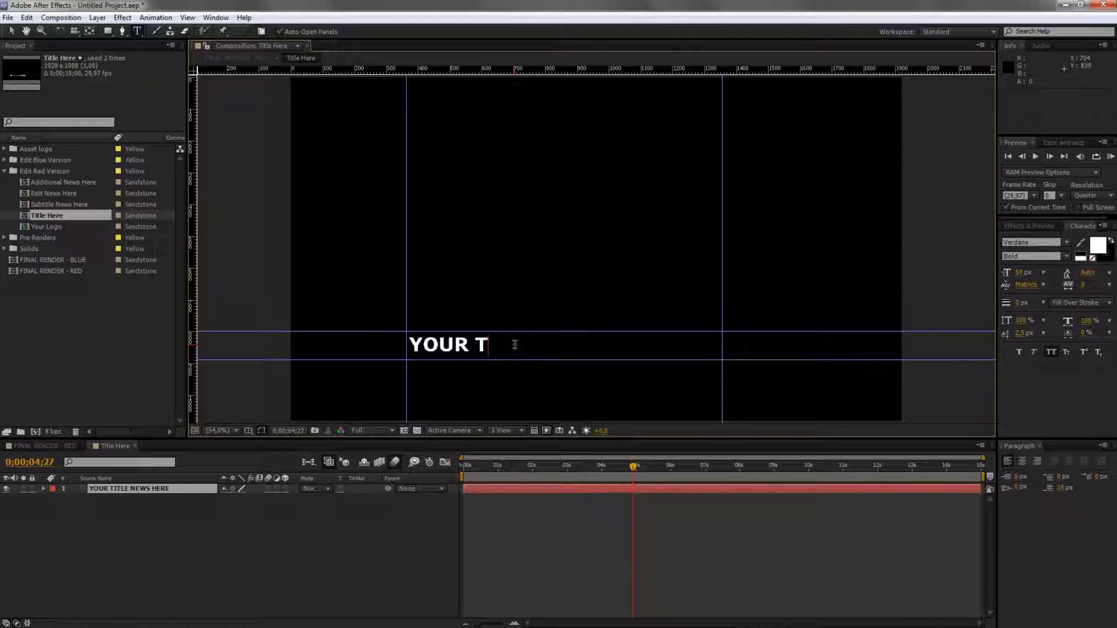
pyautogui.write('EXT HER')
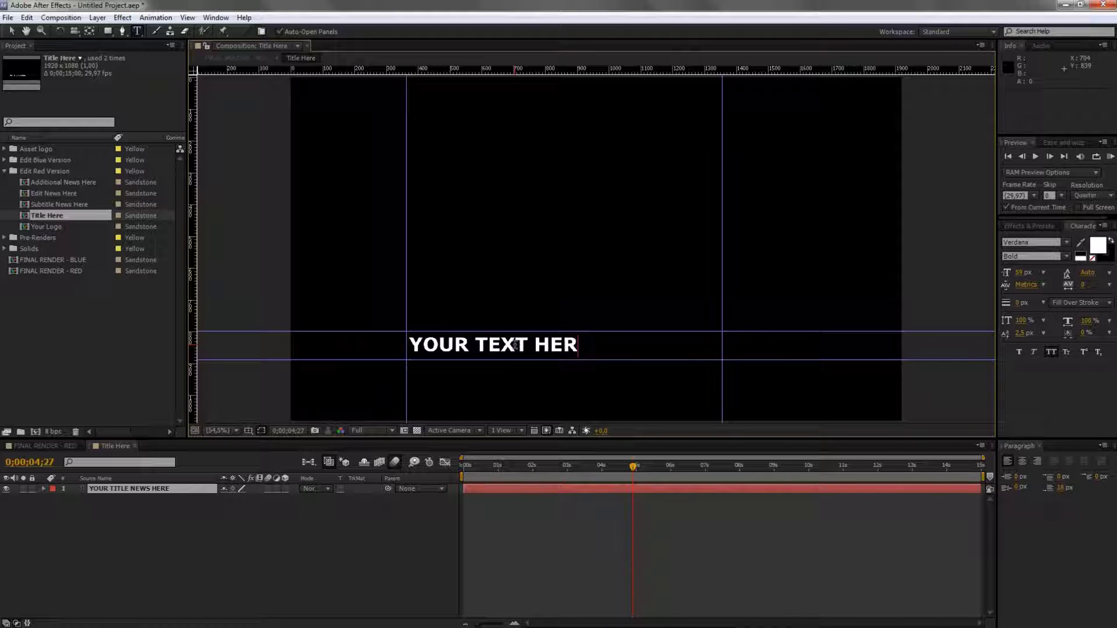
pyautogui.write('E')
pyautogui.click(12, 31)
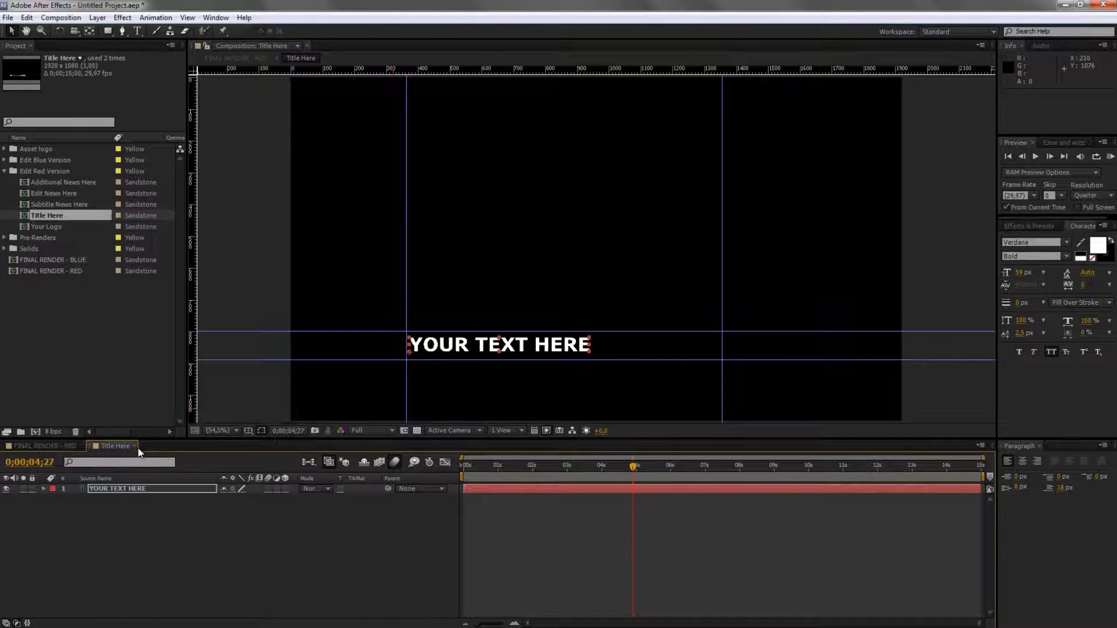
pyautogui.click(59, 447)
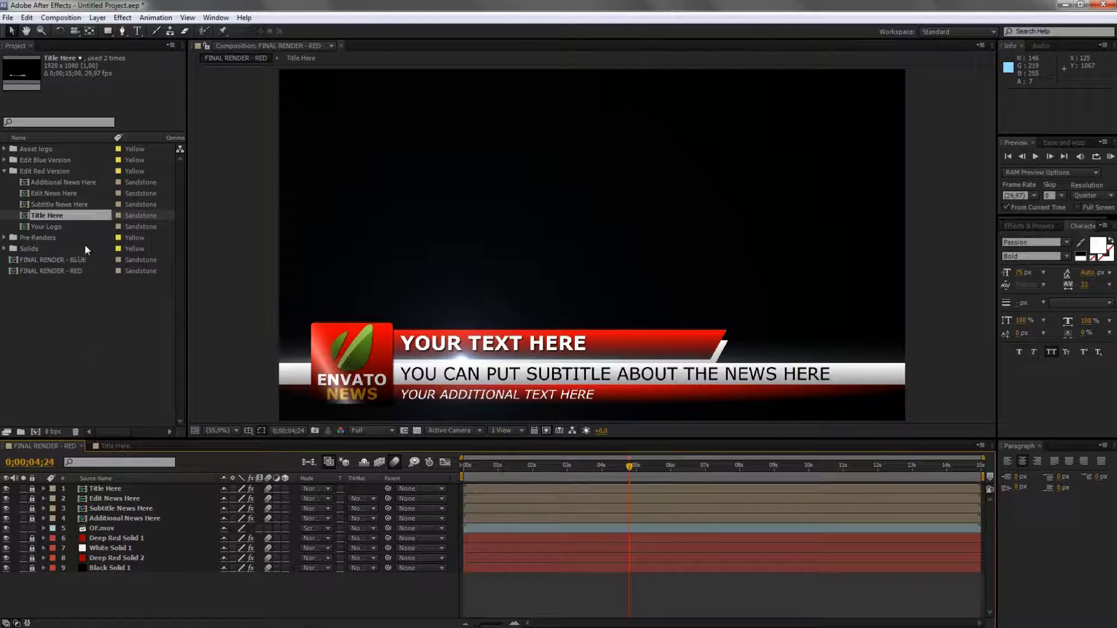
pyautogui.click(80, 207)
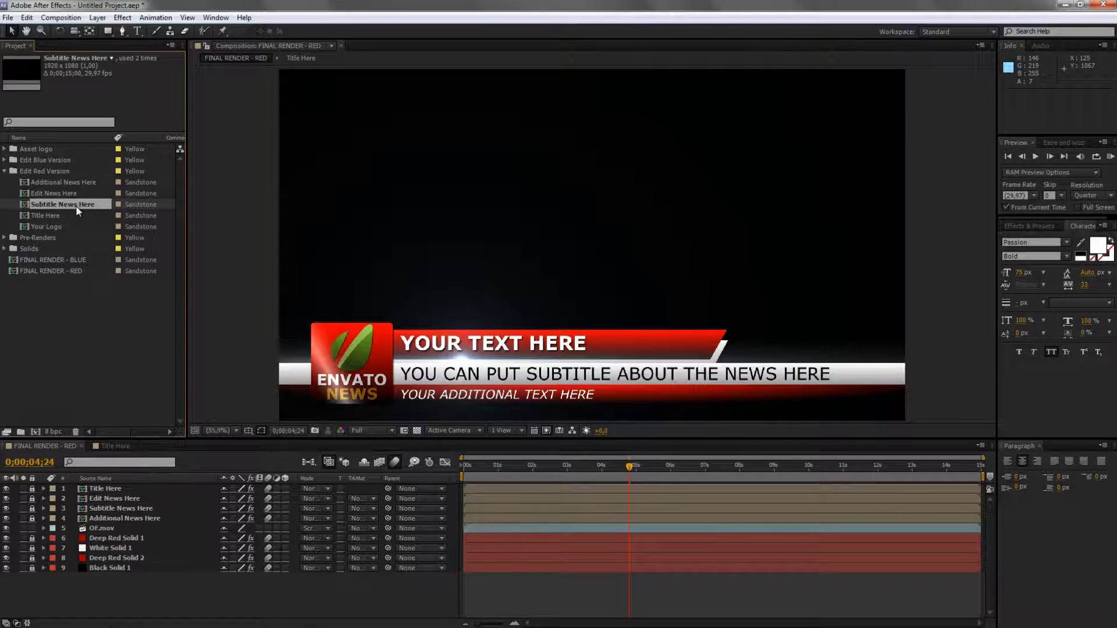
# Edit the Subtitle News Here text layer to read YOU CAN EDIT THIS TEXT WITH EASY WAY.
pyautogui.doubleClick(75, 205)
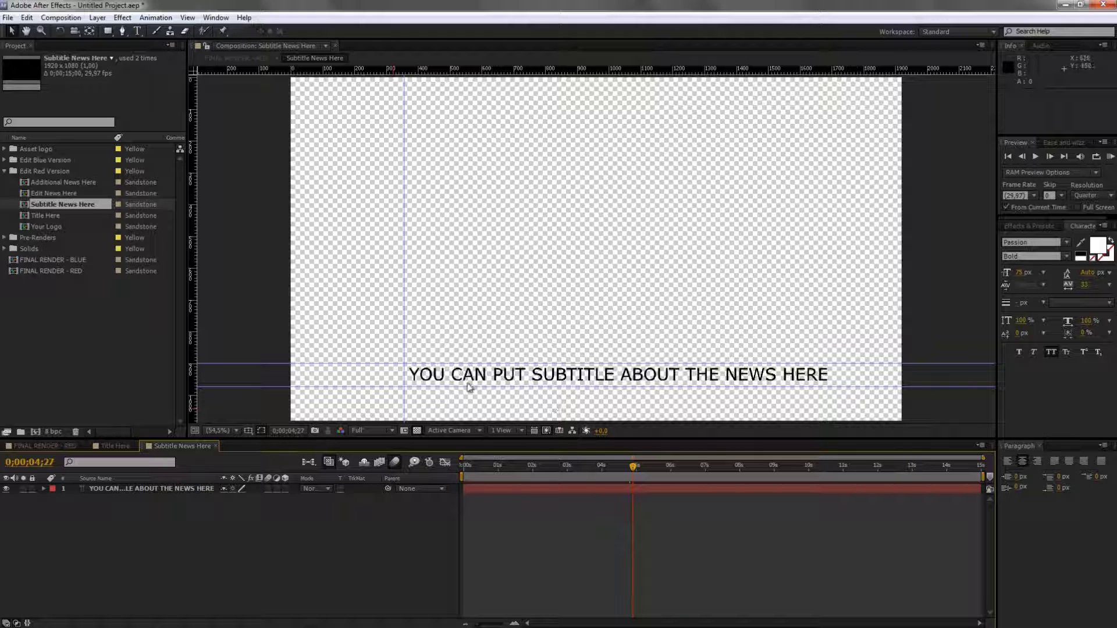
pyautogui.click(148, 490)
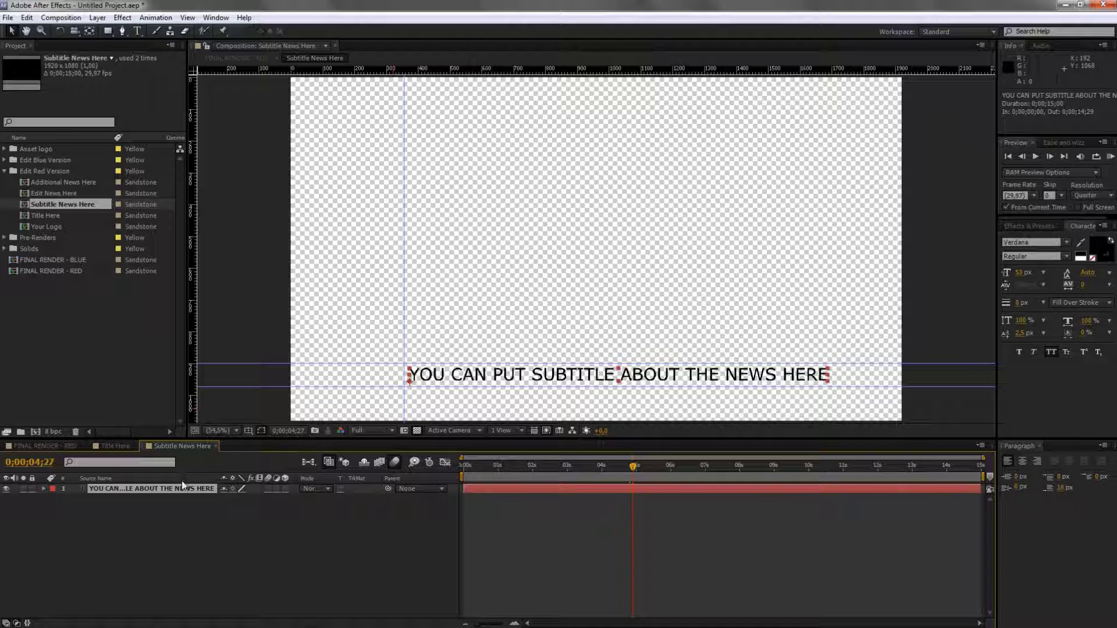
pyautogui.doubleClick(609, 374)
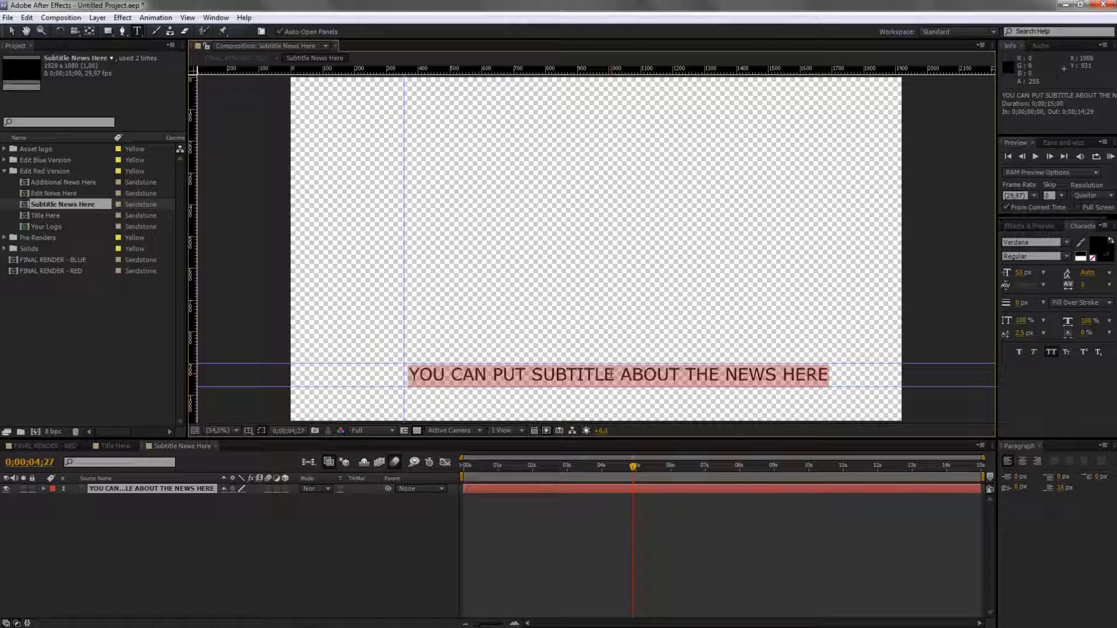
pyautogui.write('YOU')
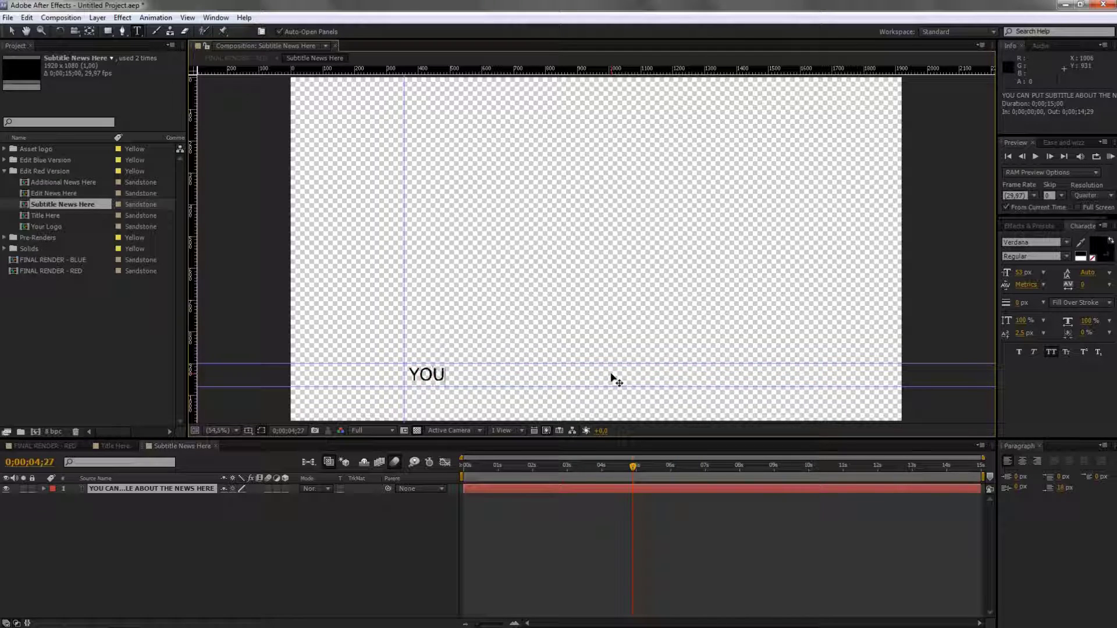
pyautogui.write(' CAN EDIT ')
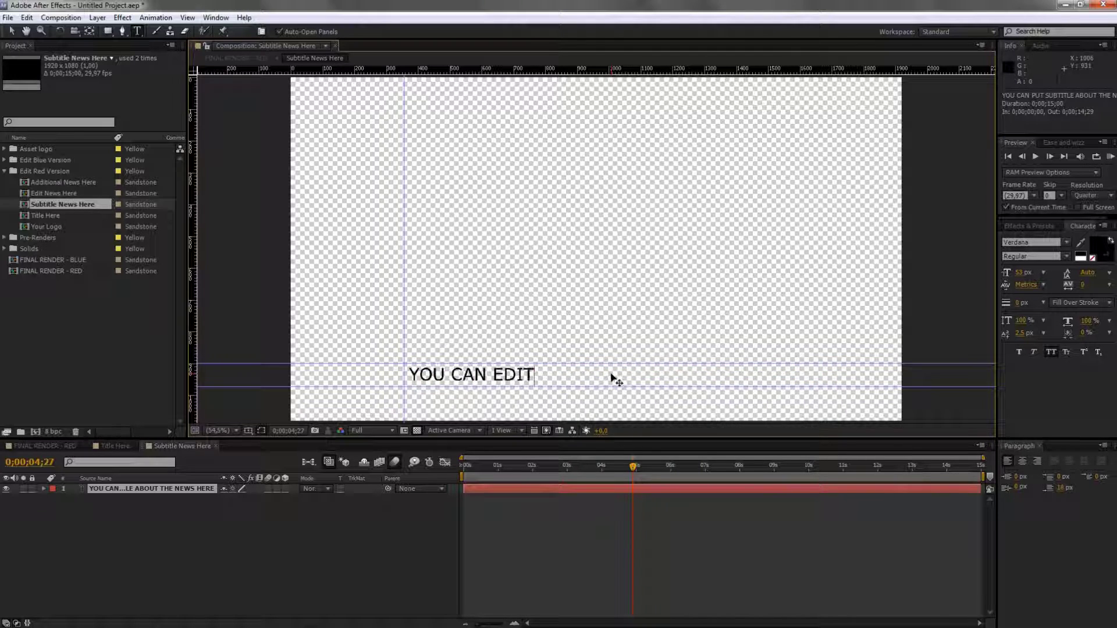
pyautogui.write('THIS ')
pyautogui.write('TEXT W')
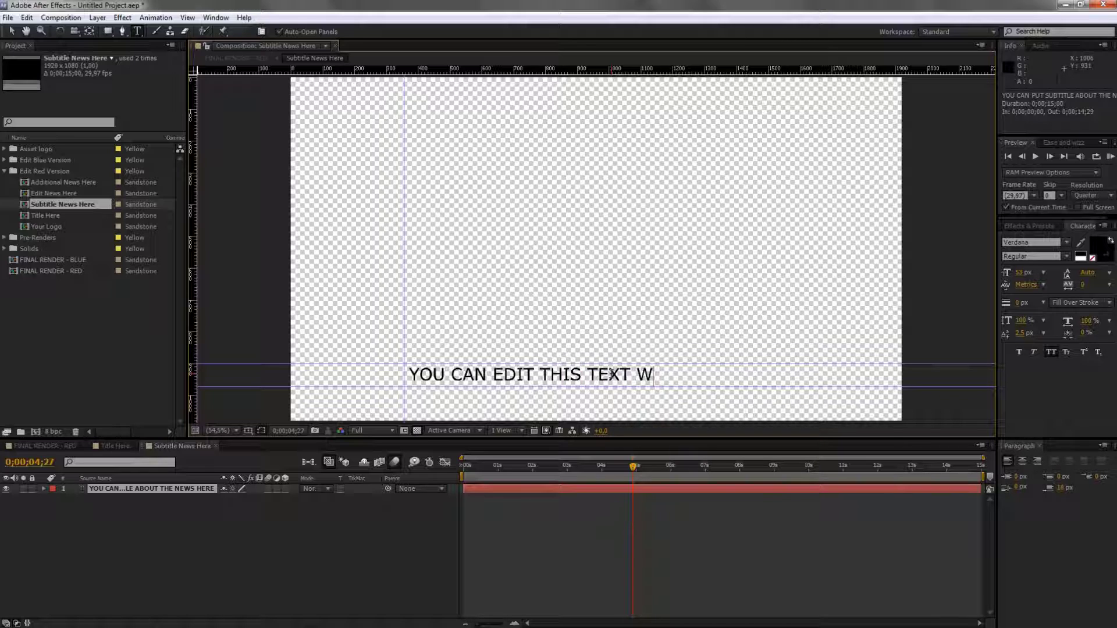
pyautogui.write('ITH E')
pyautogui.write('ASY')
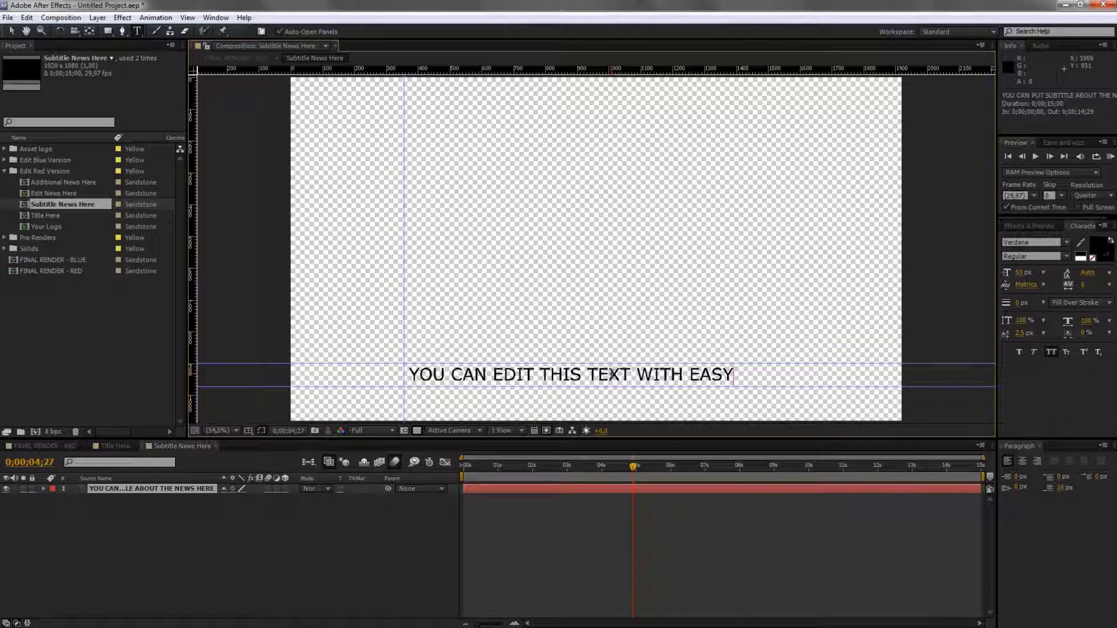
pyautogui.write(' WAY')
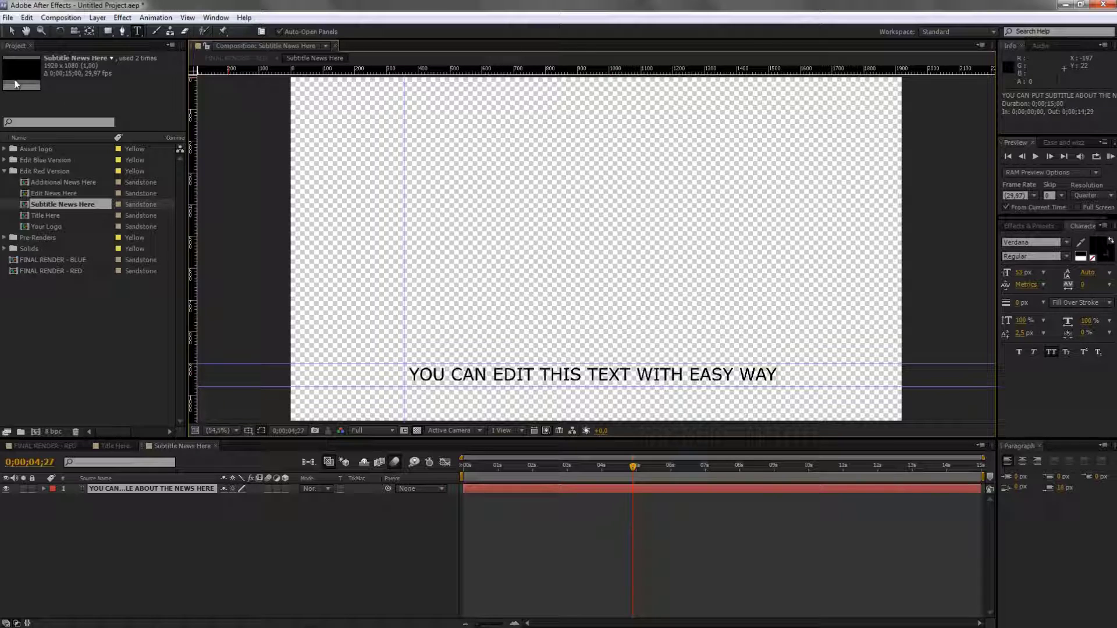
pyautogui.click(12, 31)
pyautogui.click(195, 443)
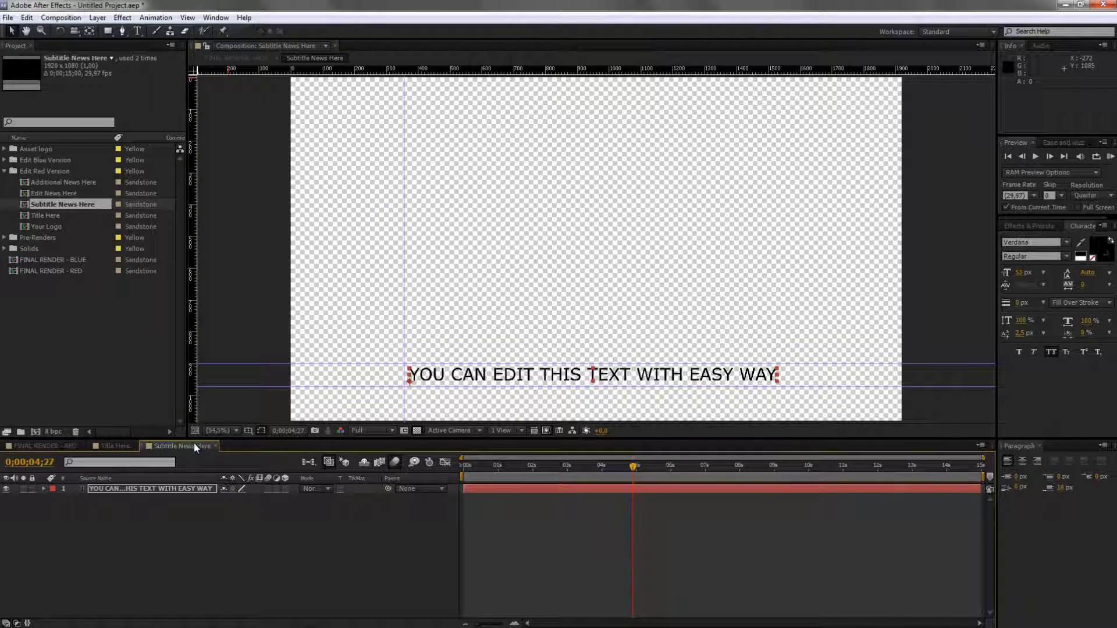
# Check the new subtitle in FINAL RENDER - RED, then select the Additional News Here comp.
pyautogui.click(64, 444)
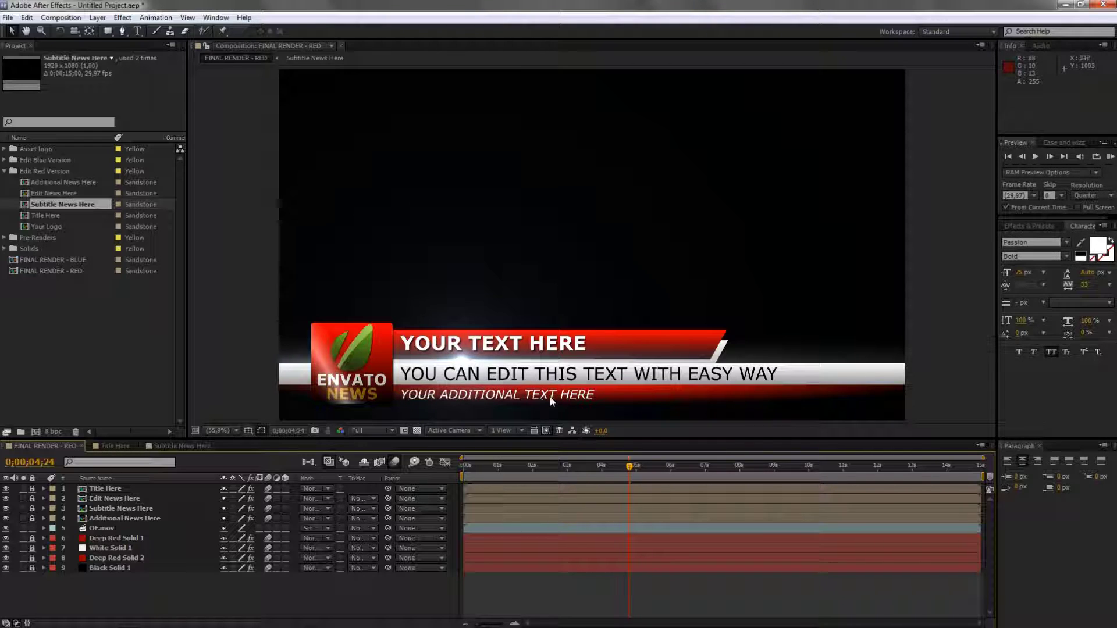
pyautogui.click(47, 181)
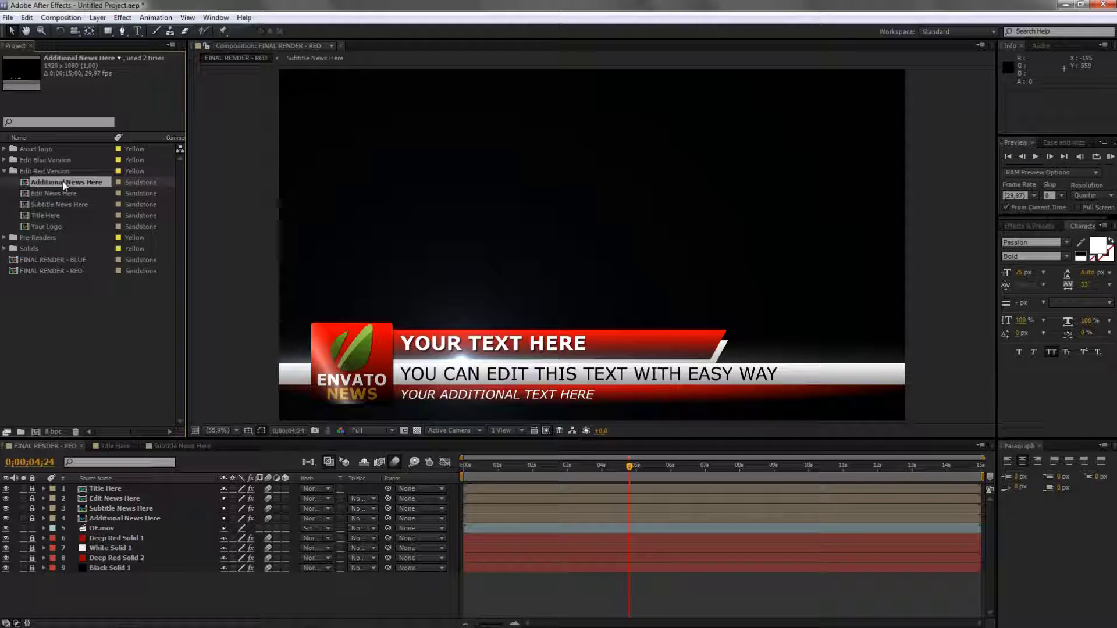
# Edit the Additional News Here text layer to read THIS IS ADDITIONAL TEXT.
pyautogui.doubleClick(64, 183)
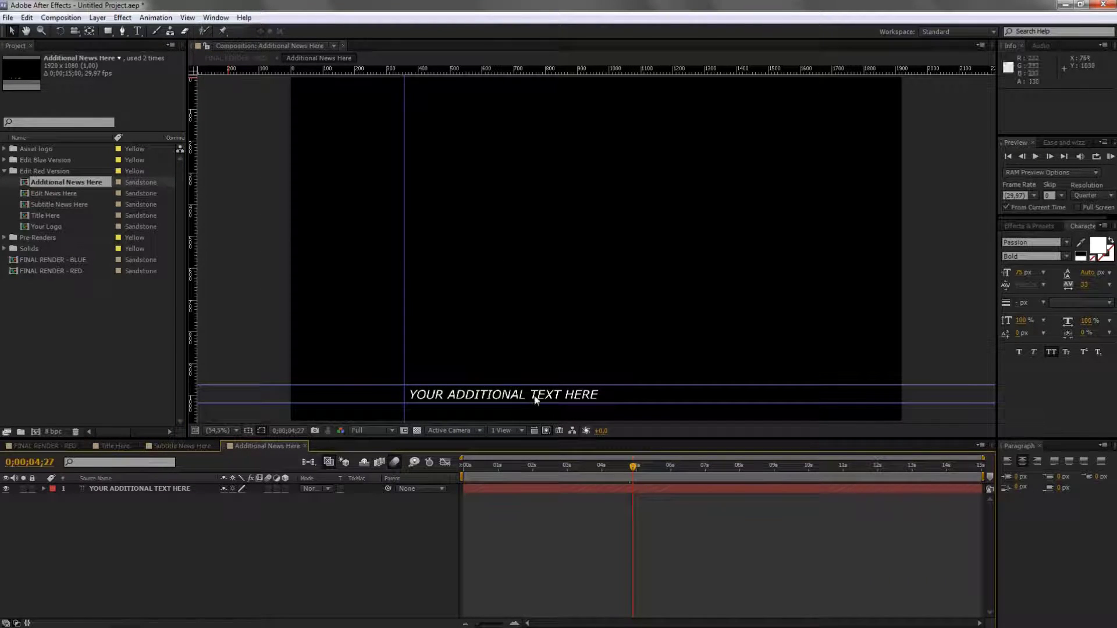
pyautogui.click(190, 487)
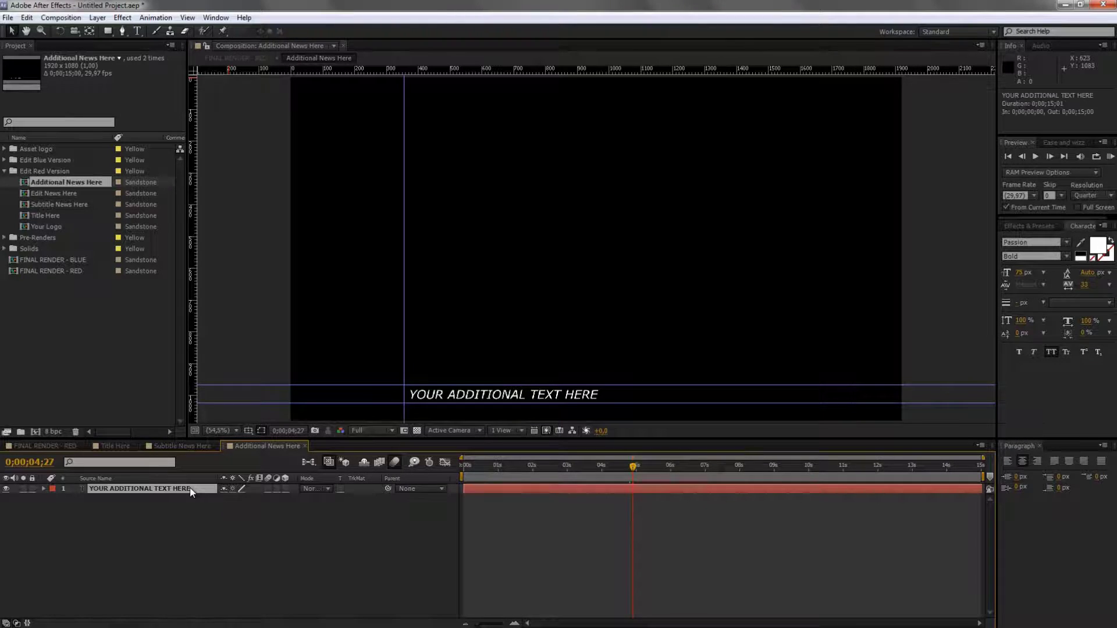
pyautogui.doubleClick(547, 396)
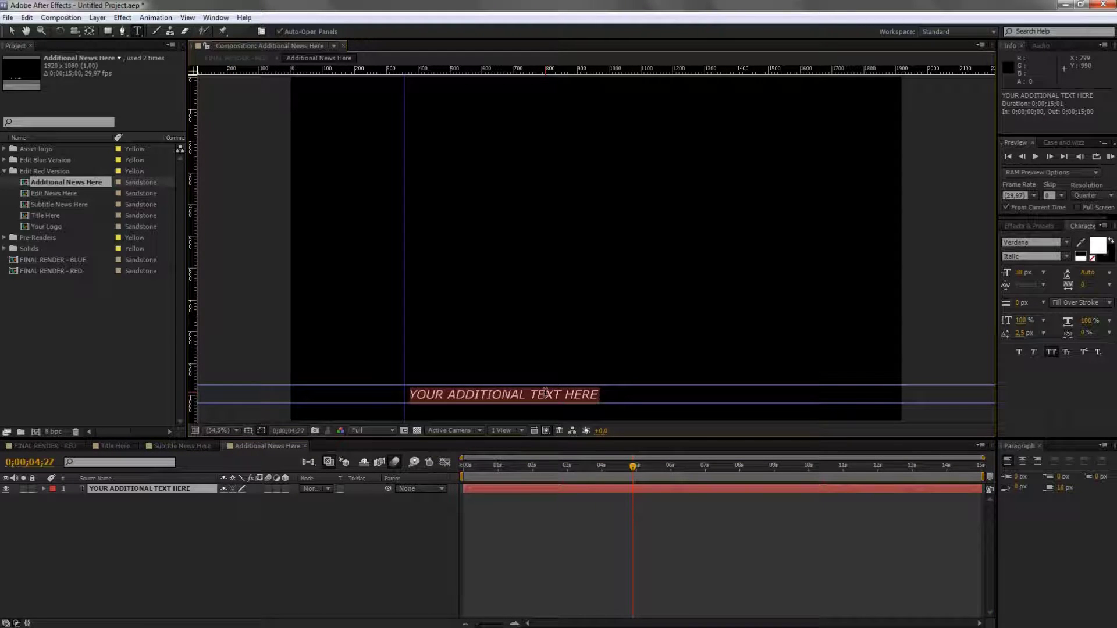
pyautogui.write('THIS IS')
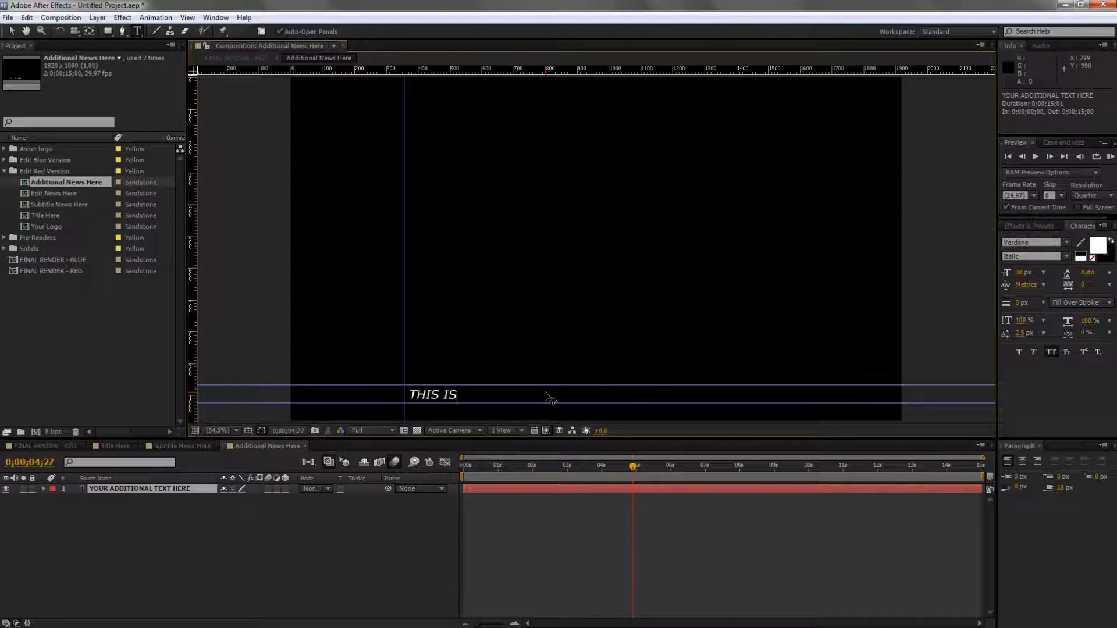
pyautogui.write(' ADDI')
pyautogui.write('TION')
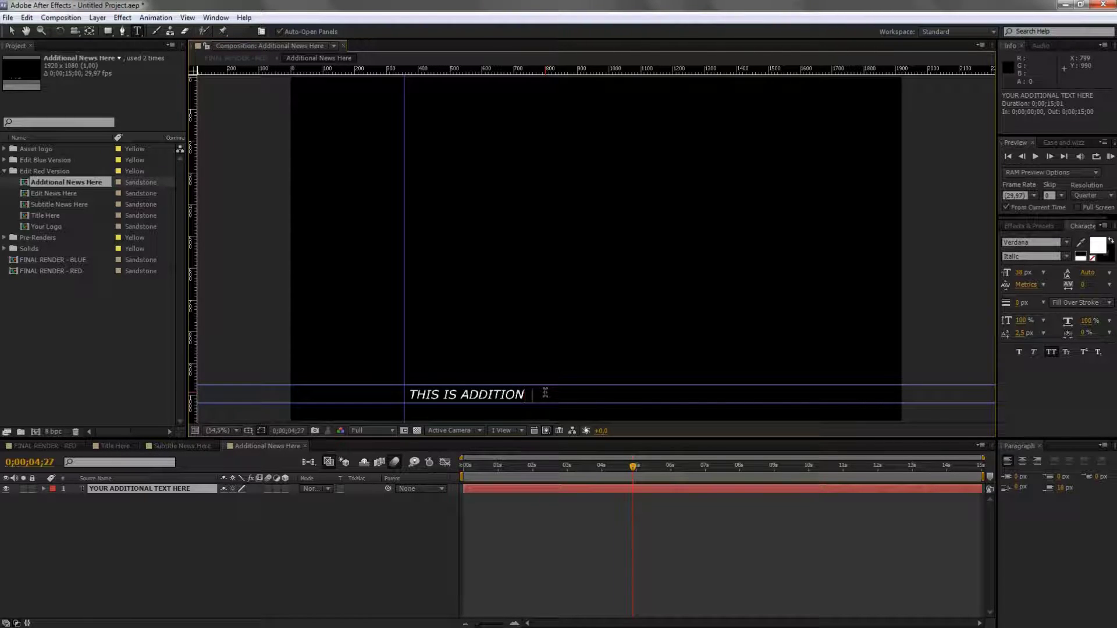
pyautogui.write('AL T')
pyautogui.write('EXT')
pyautogui.click(15, 30)
pyautogui.click(268, 446)
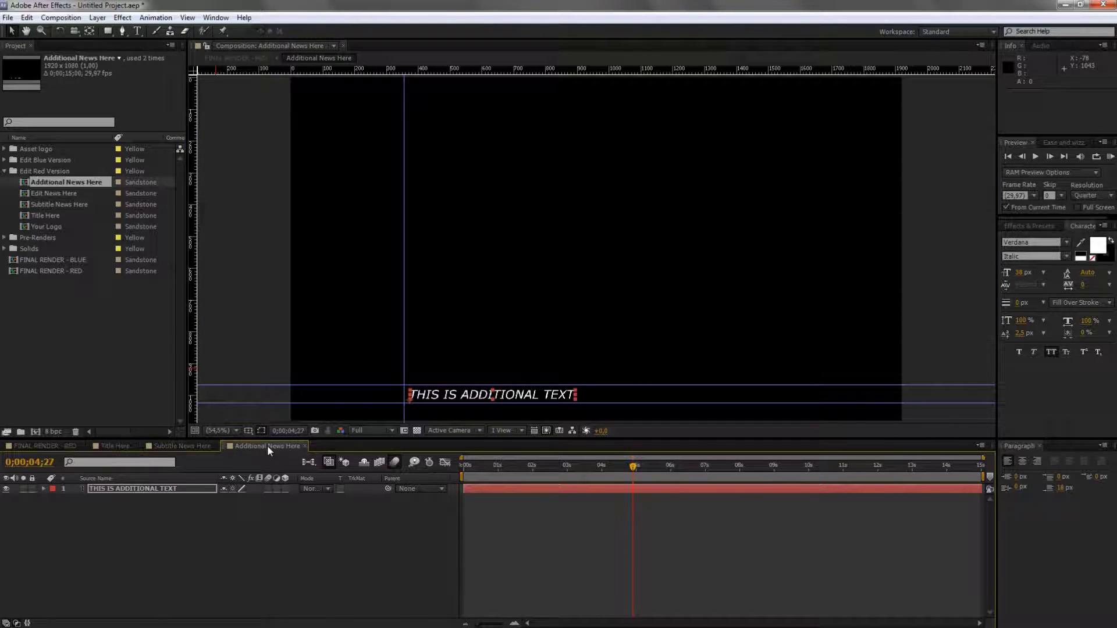
# Return to FINAL RENDER - RED and select the Asset logo folder in the Project panel.
pyautogui.click(43, 446)
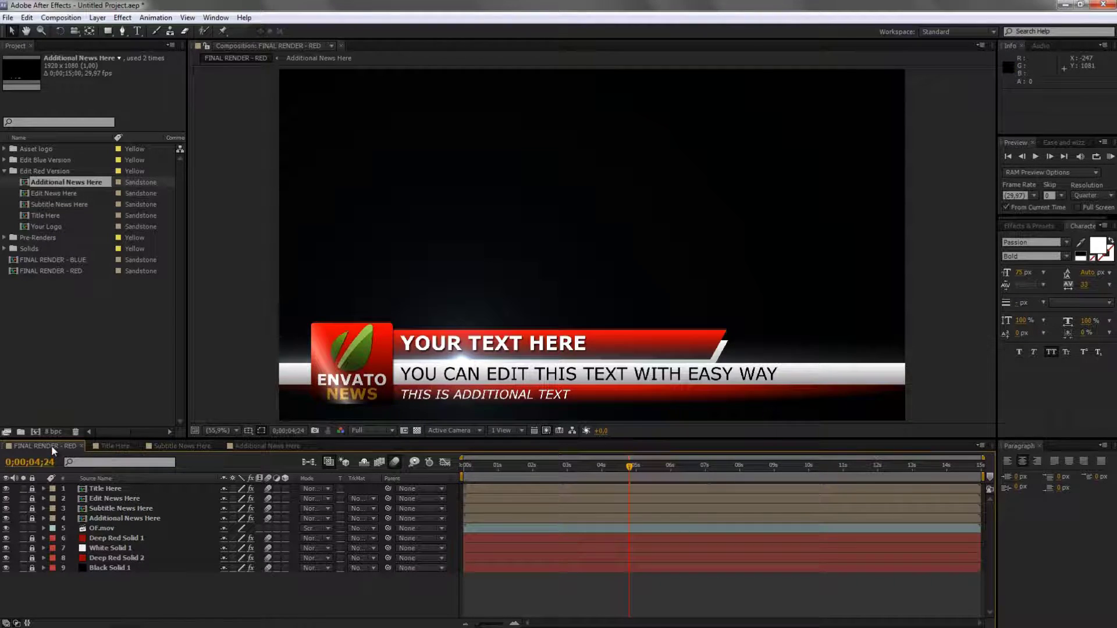
pyautogui.click(51, 323)
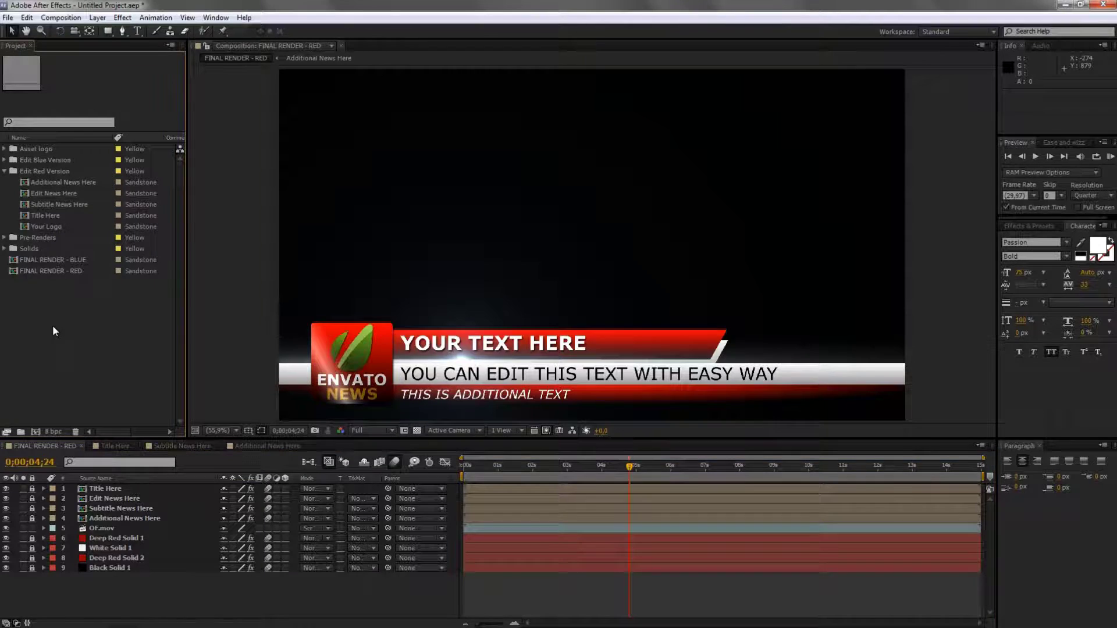
pyautogui.click(34, 152)
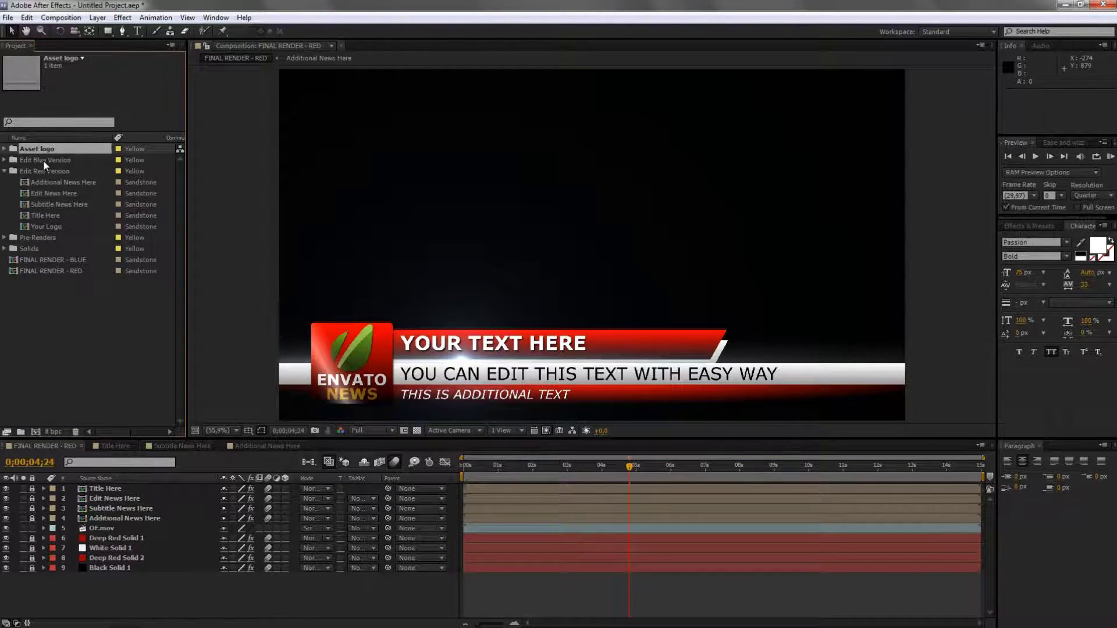
# Import the GAMES X avatar transparent PNG into the expanded Asset logo folder.
pyautogui.click(5, 150)
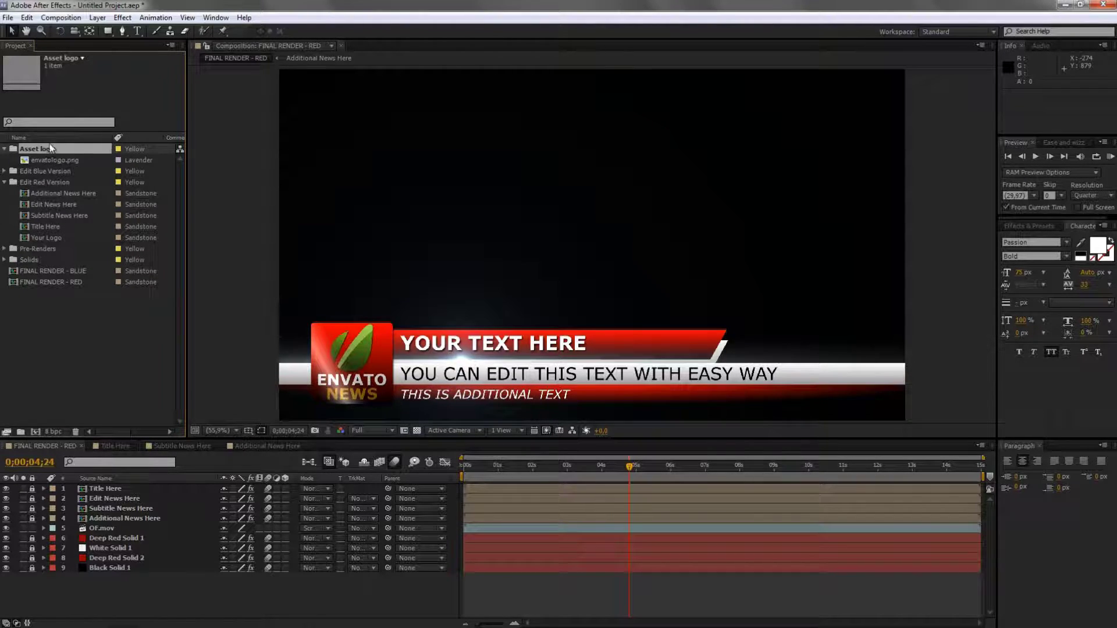
pyautogui.click(8, 18)
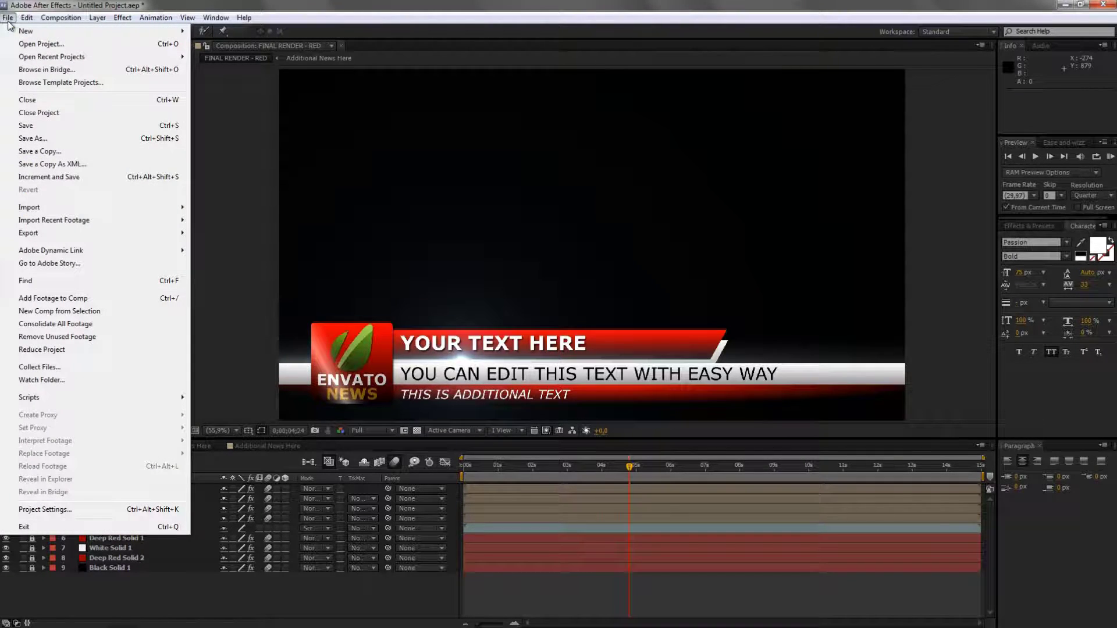
pyautogui.moveTo(125, 205)
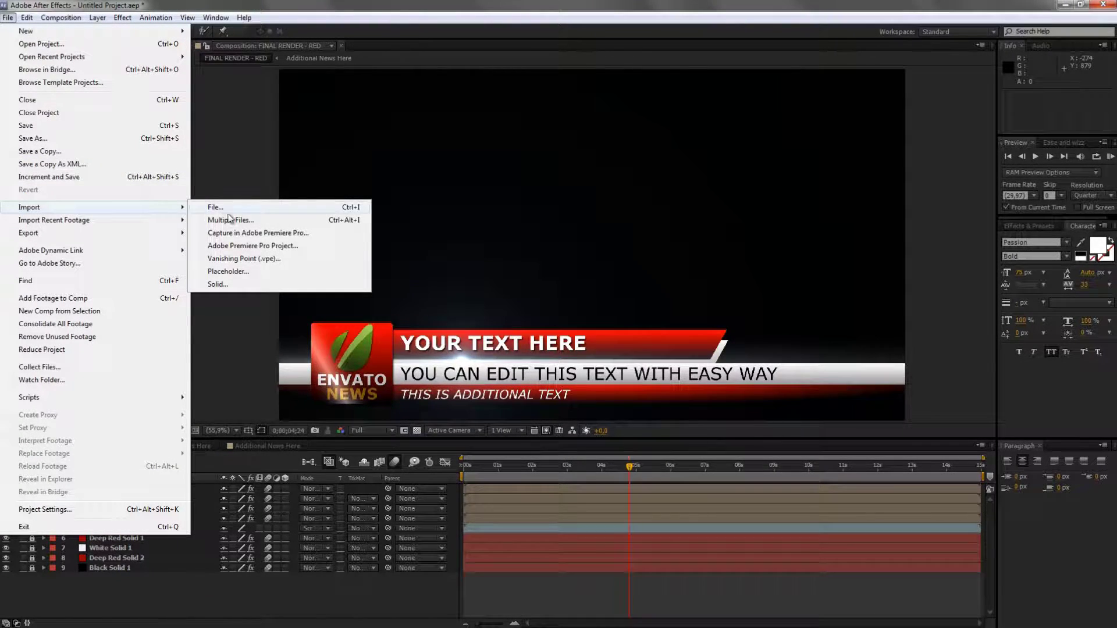
pyautogui.click(259, 209)
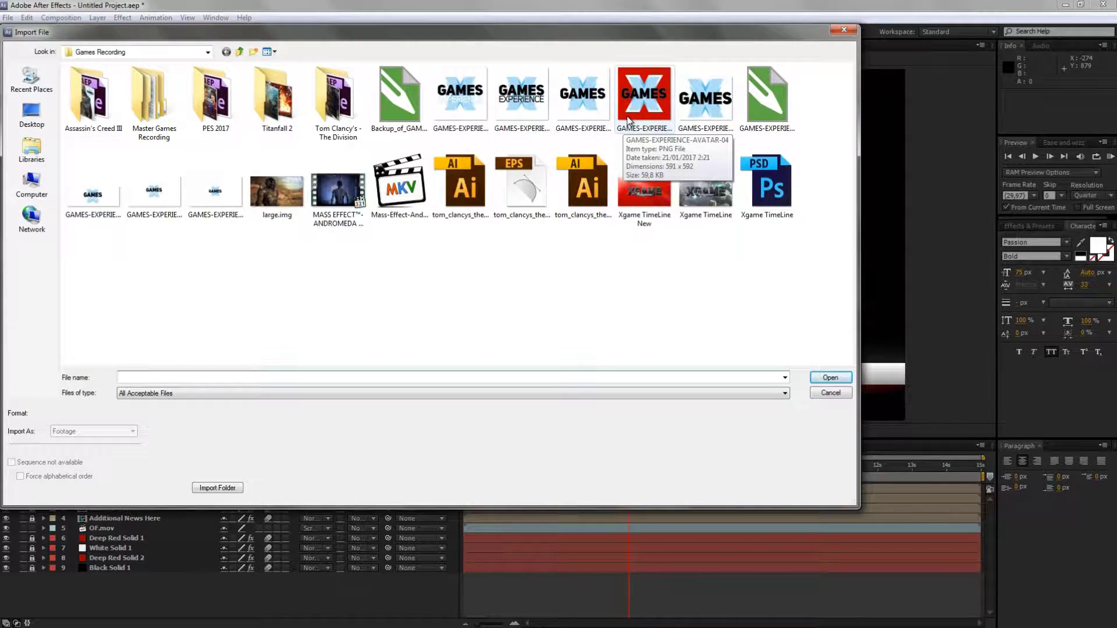
pyautogui.click(718, 117)
pyautogui.click(822, 378)
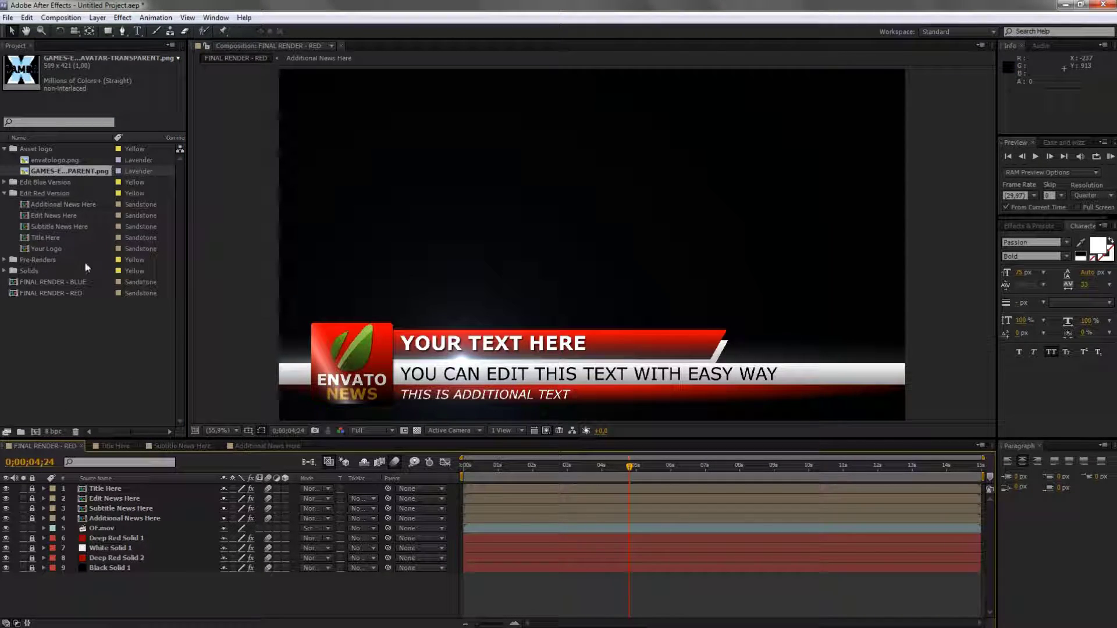
# Open Your Logo, place the GAMES avatar above envatologo.png, and hide the green leaf logo.
pyautogui.click(51, 248)
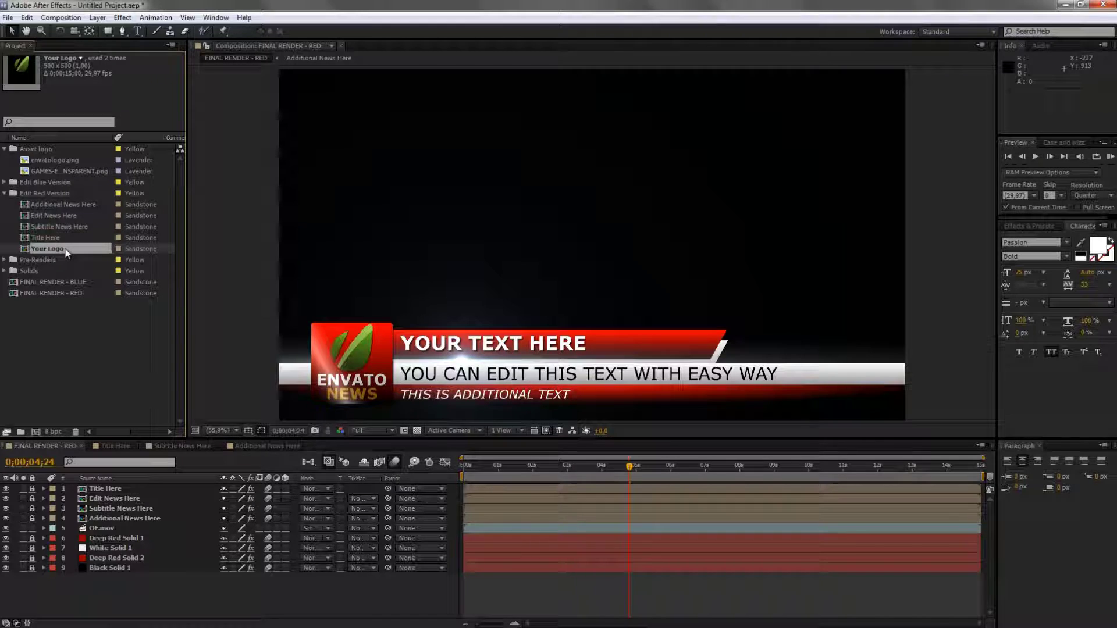
pyautogui.doubleClick(66, 250)
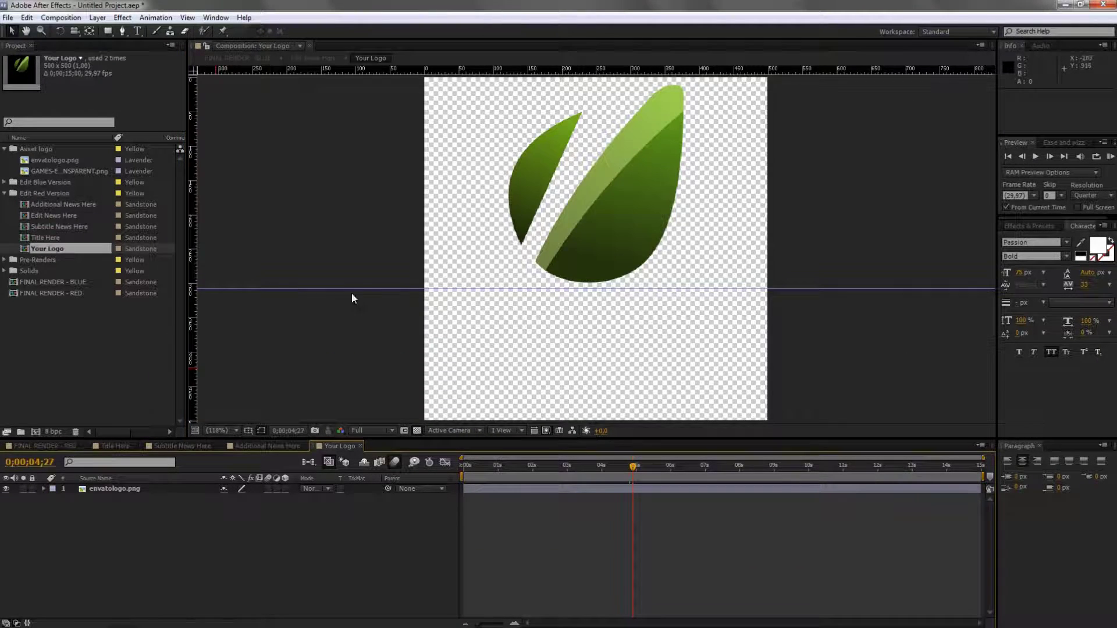
pyautogui.click(132, 489)
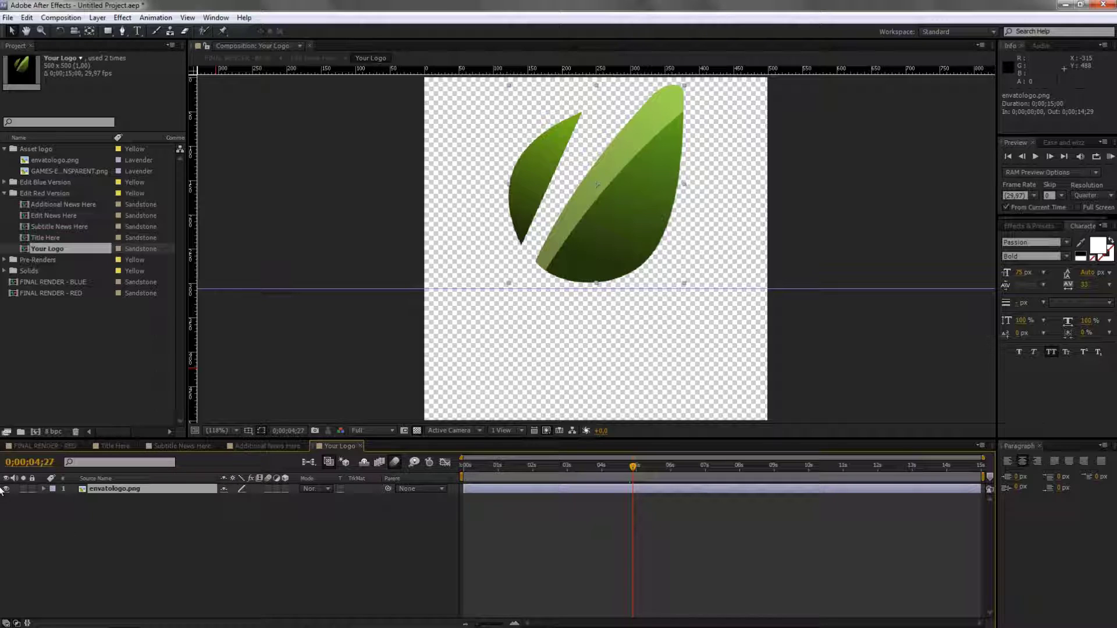
pyautogui.click(62, 167)
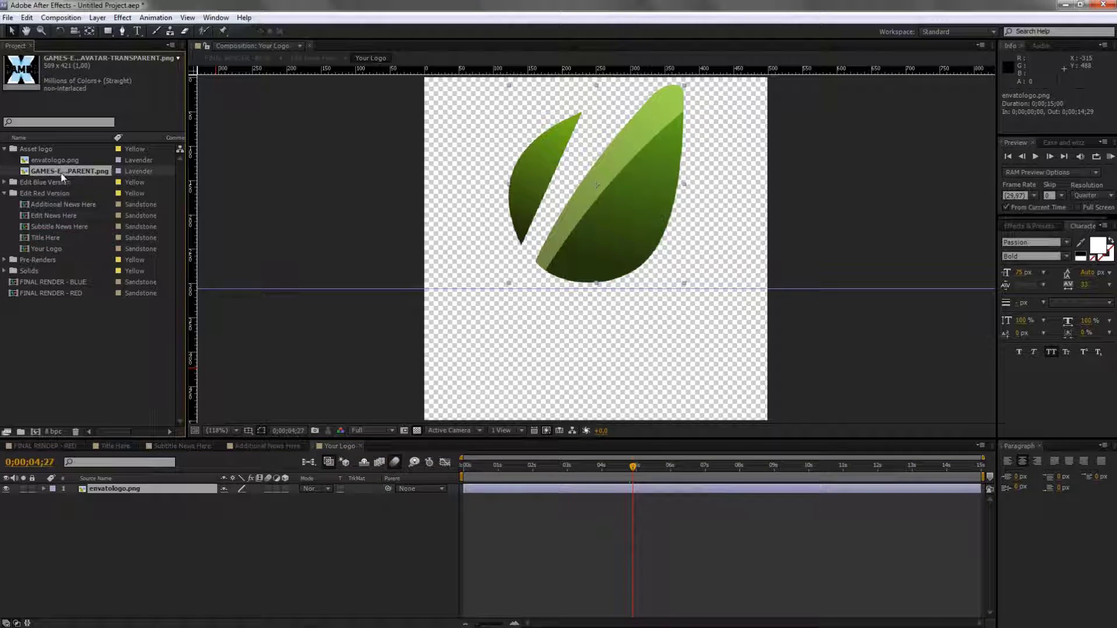
pyautogui.moveTo(75, 171); pyautogui.dragTo(124, 489)
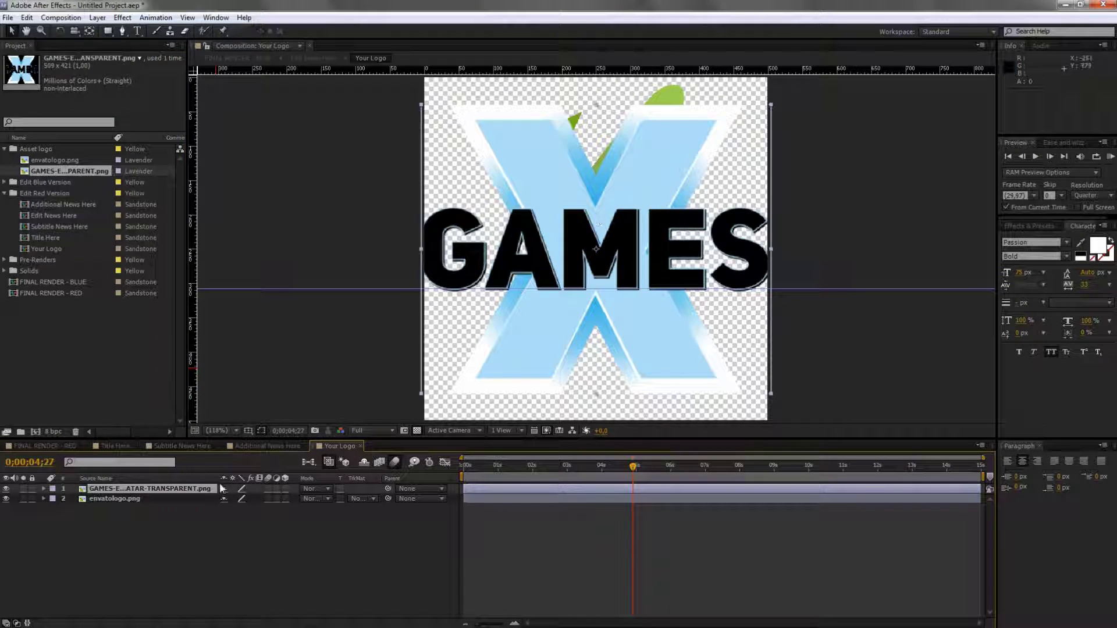
pyautogui.click(123, 499)
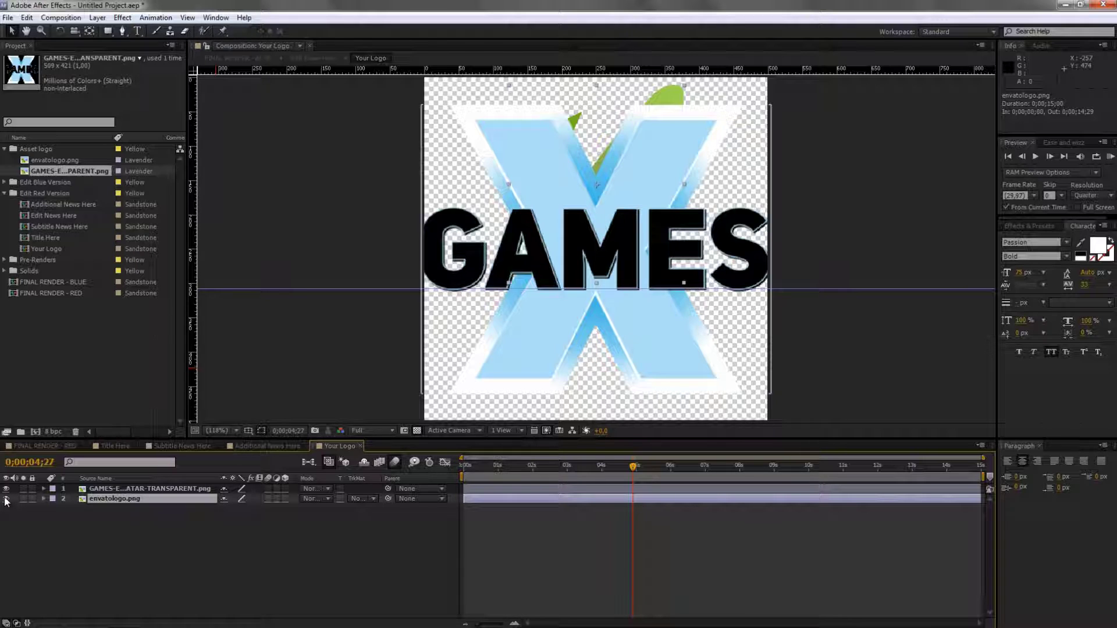
pyautogui.click(7, 499)
# Scale the GAMES avatar layer to 66% and move it up into the upper half.
pyautogui.click(176, 490)
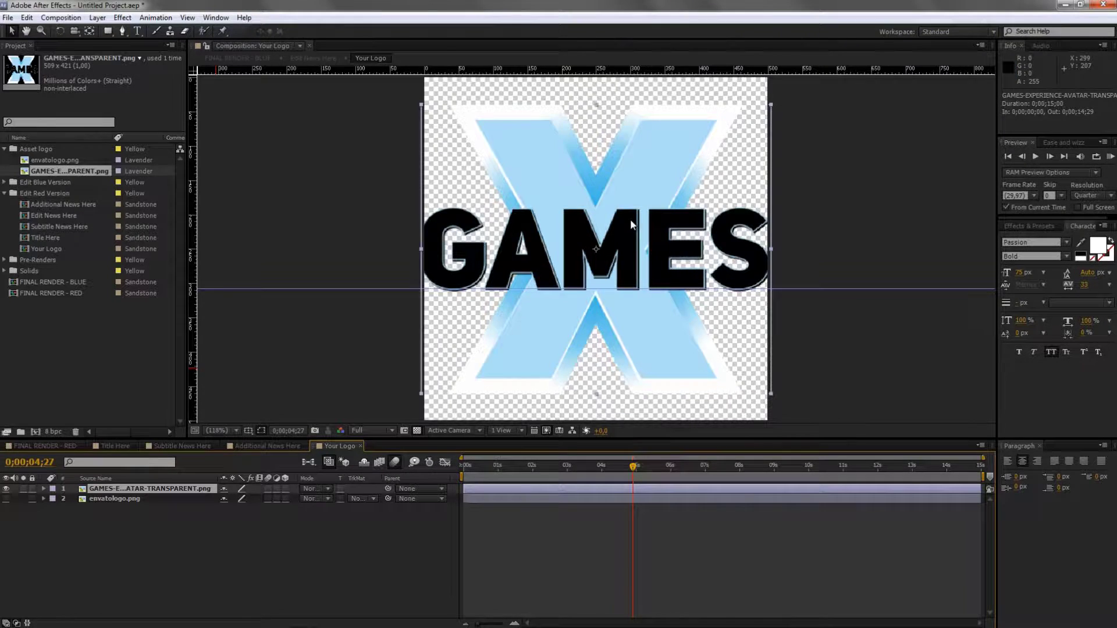
pyautogui.press(',')
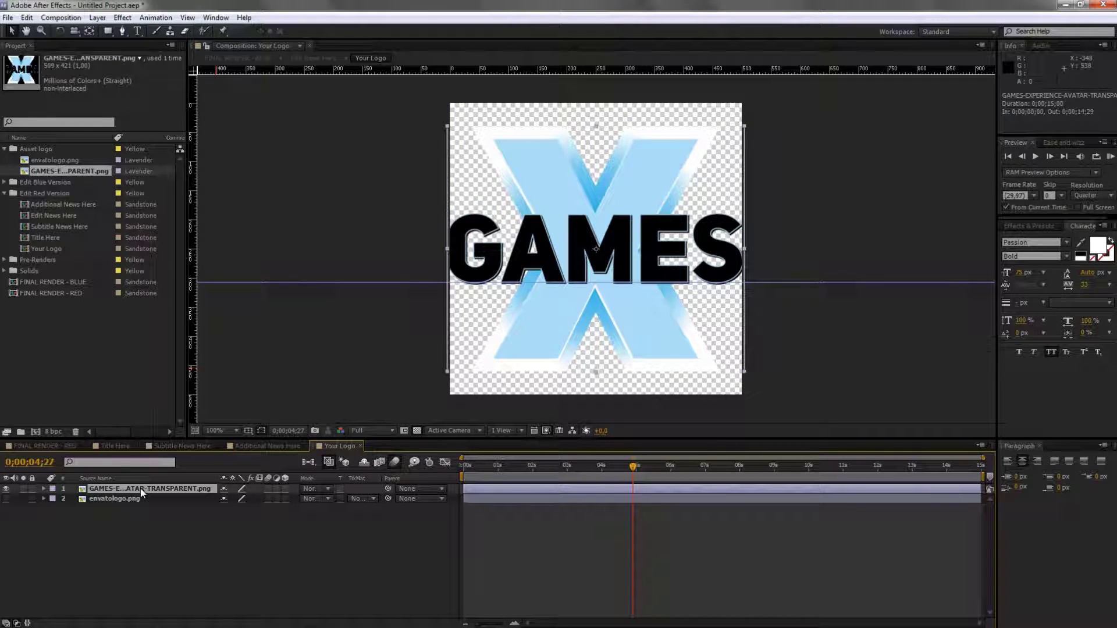
pyautogui.click(134, 497)
pyautogui.click(136, 491)
pyautogui.press('s')
pyautogui.moveTo(263, 498); pyautogui.dragTo(238, 498)
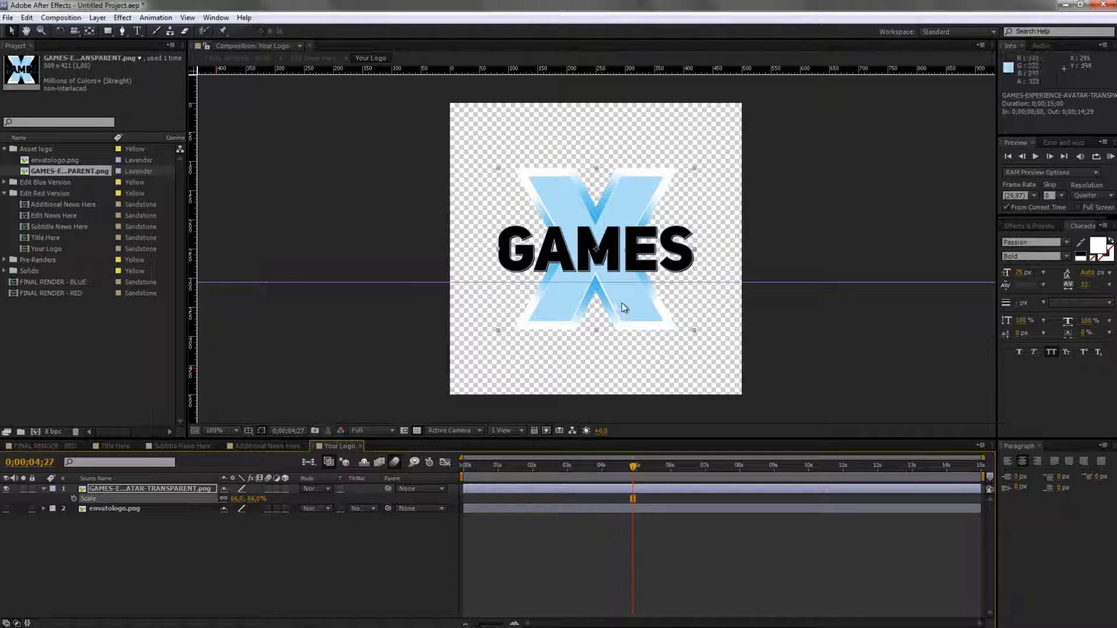
pyautogui.moveTo(621, 263); pyautogui.dragTo(620, 215)
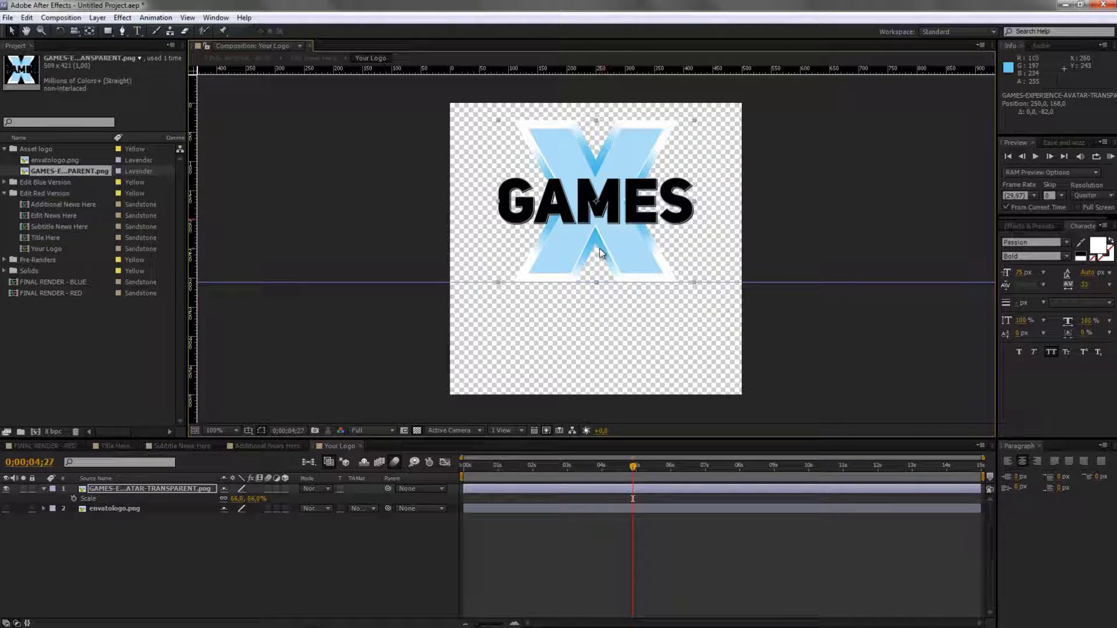
pyautogui.click(332, 449)
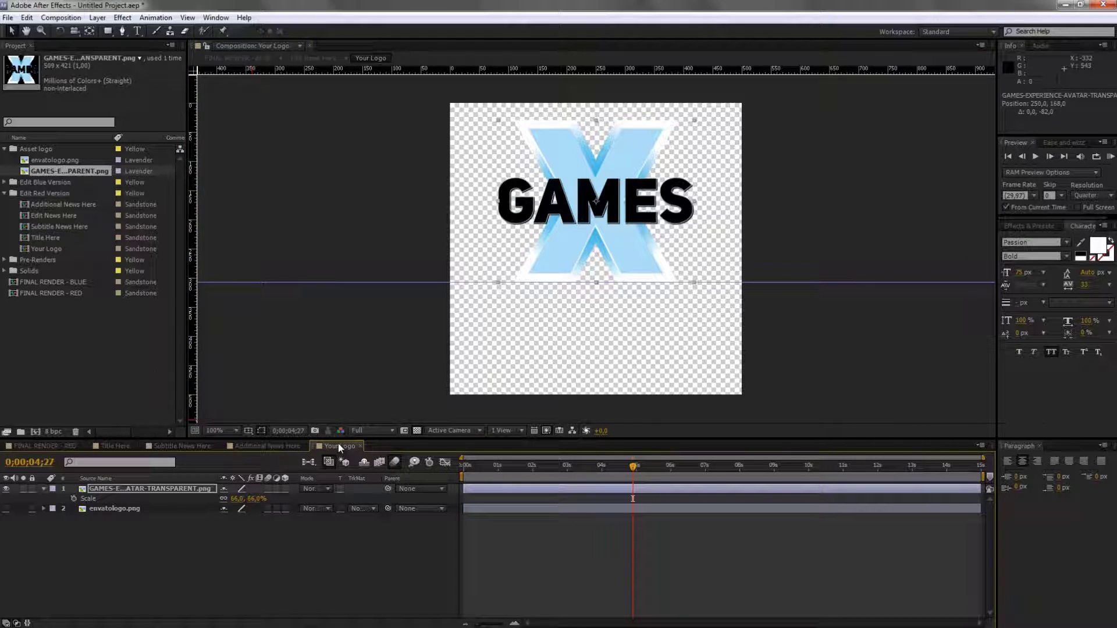
# Check the GAMES X badge in FINAL RENDER - RED, then open the Edit News Here comp.
pyautogui.click(30, 445)
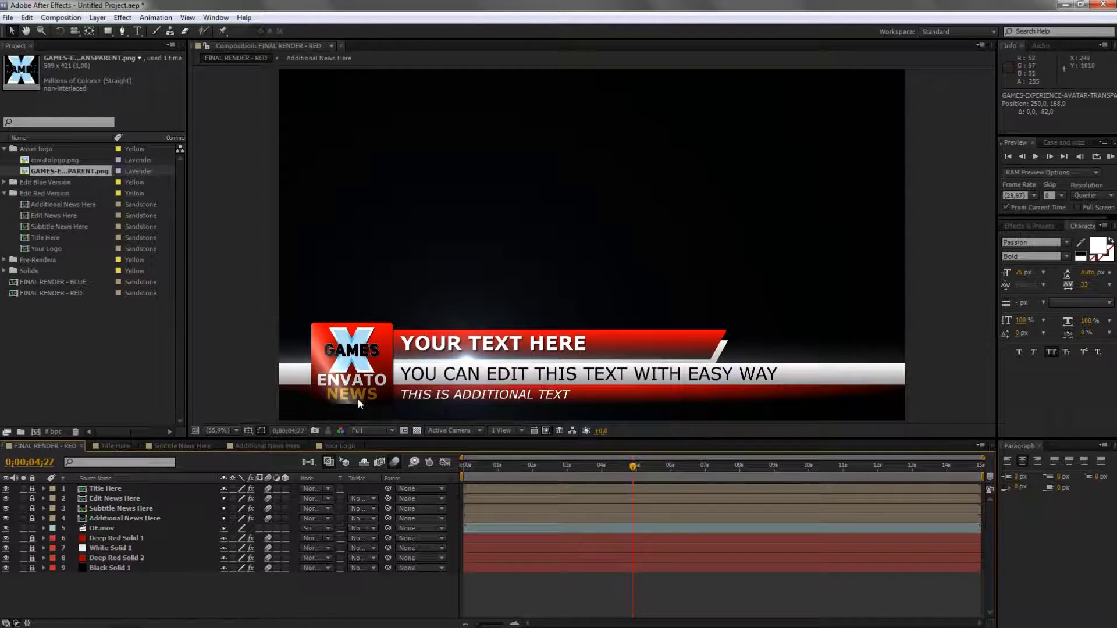
pyautogui.click(62, 216)
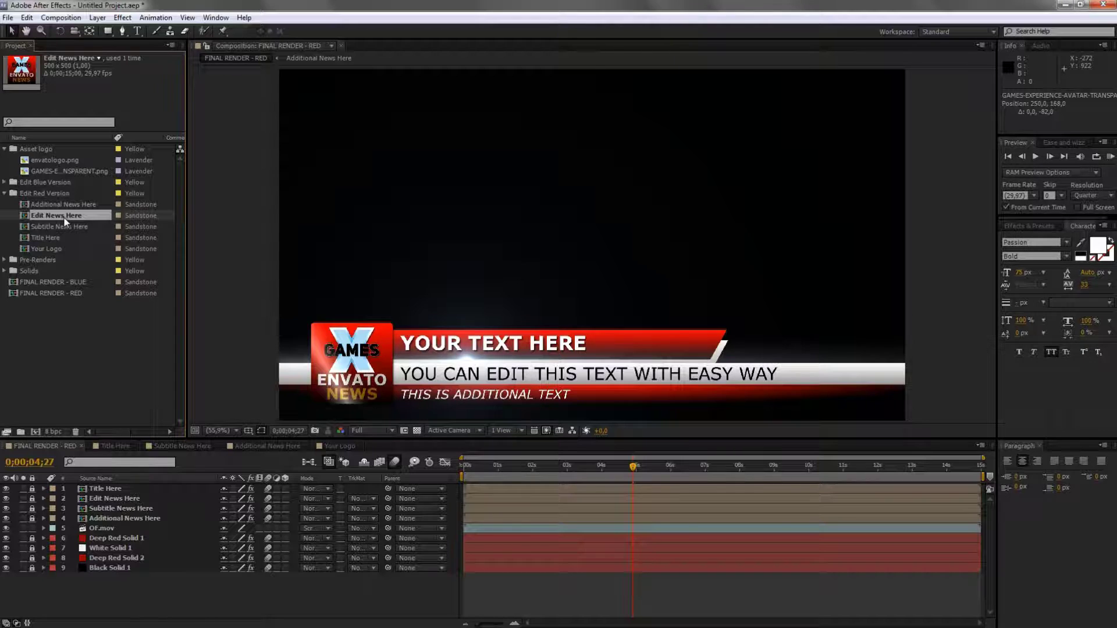
pyautogui.doubleClick(64, 216)
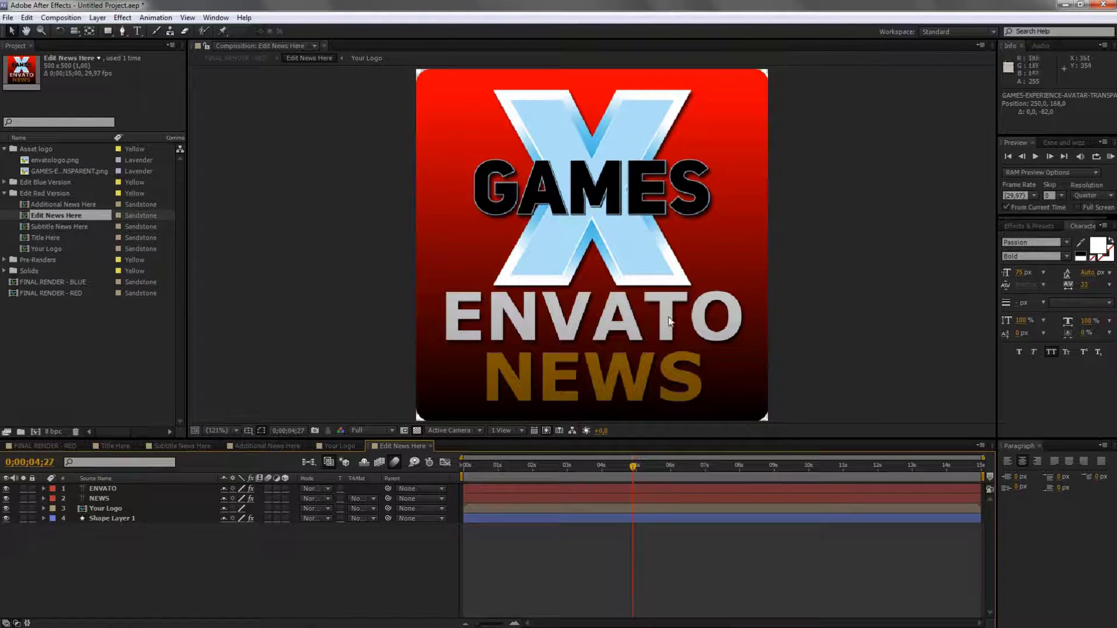
# Retype the logo's ENVATO and NEWS text layers as XGAMES and GAMEPLAY.
pyautogui.click(116, 490)
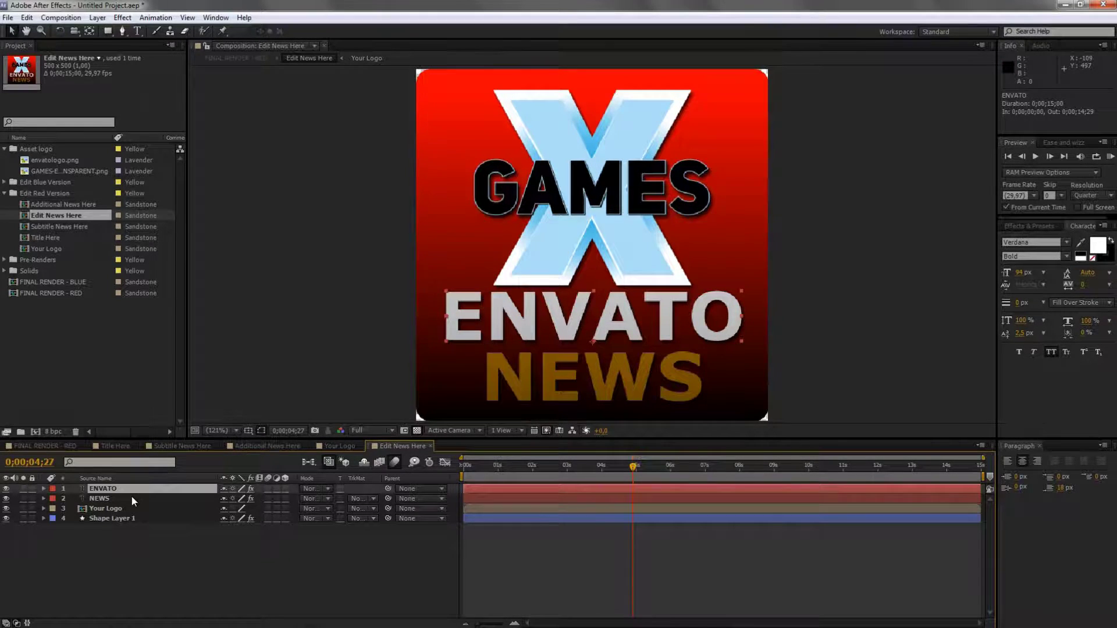
pyautogui.click(131, 499)
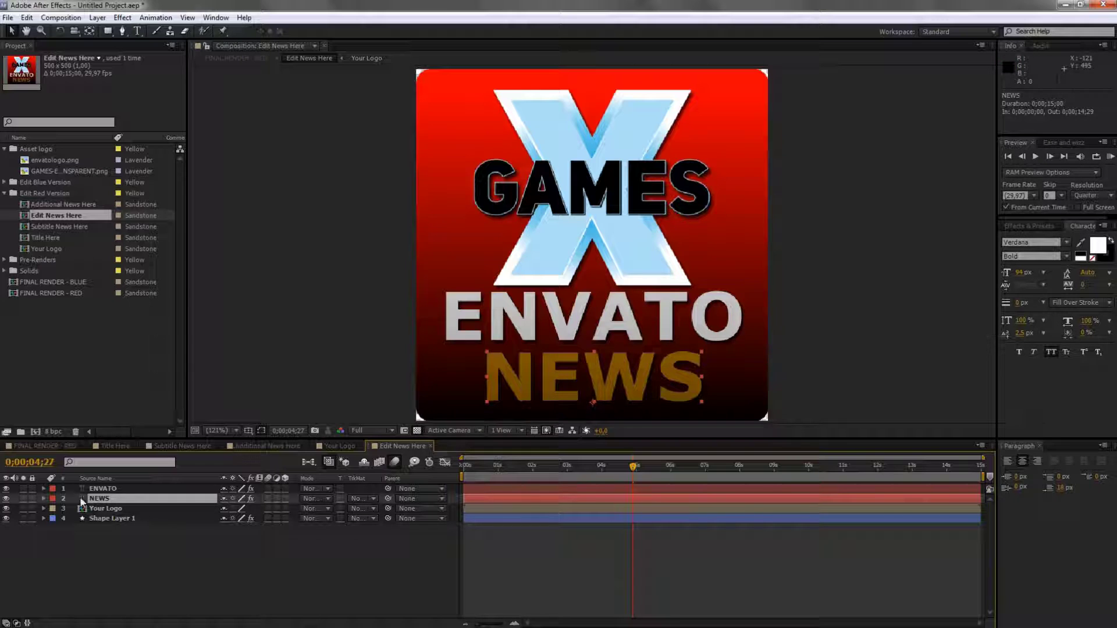
pyautogui.click(120, 490)
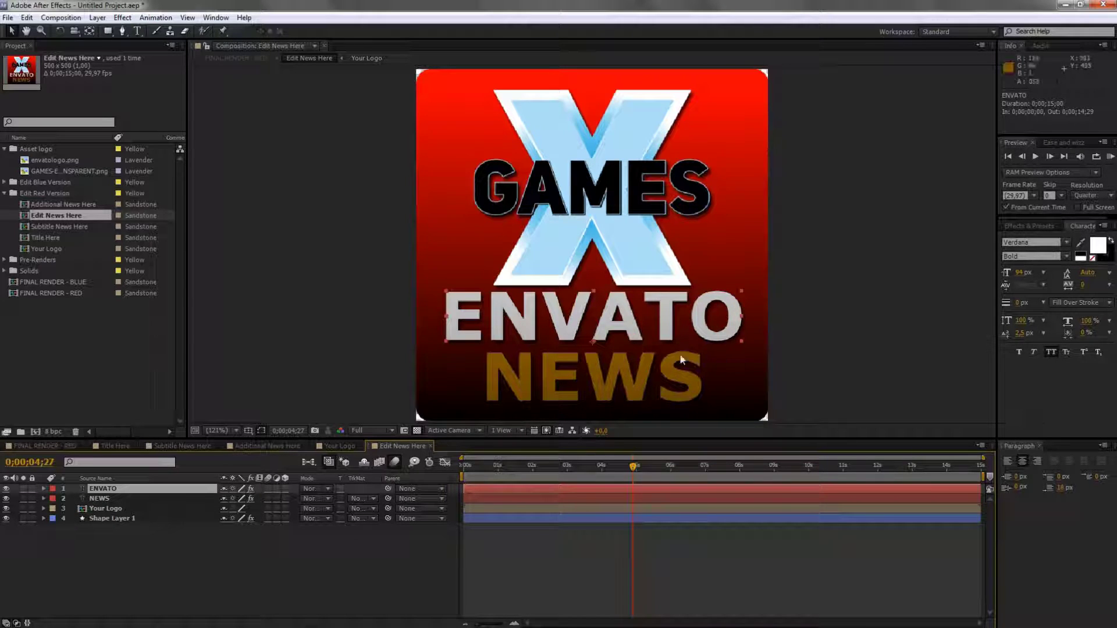
pyautogui.doubleClick(127, 490)
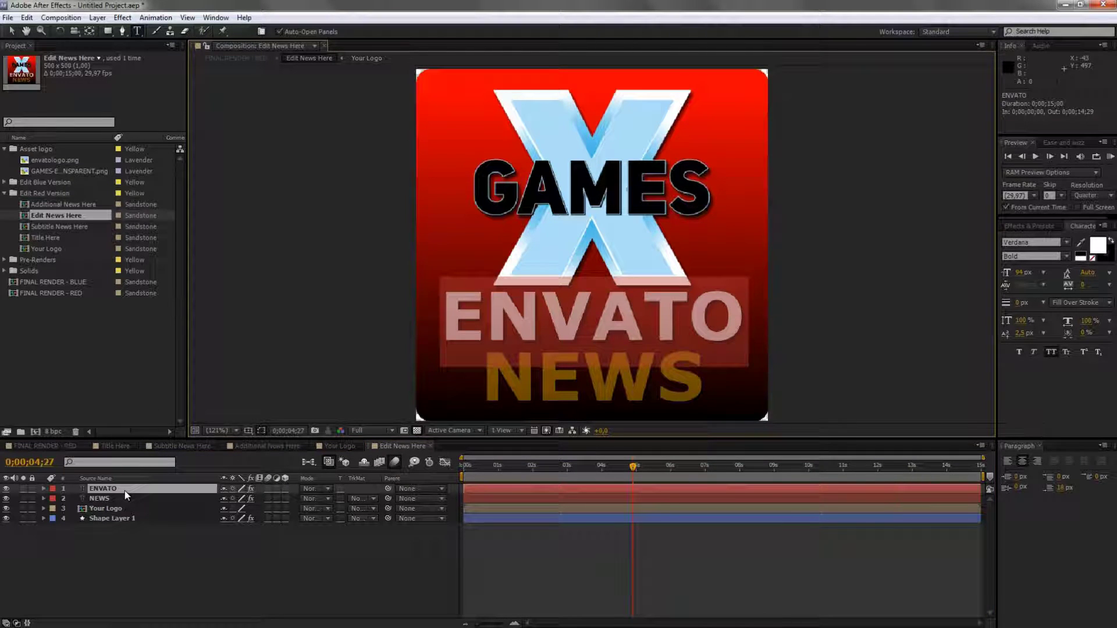
pyautogui.write('XGA')
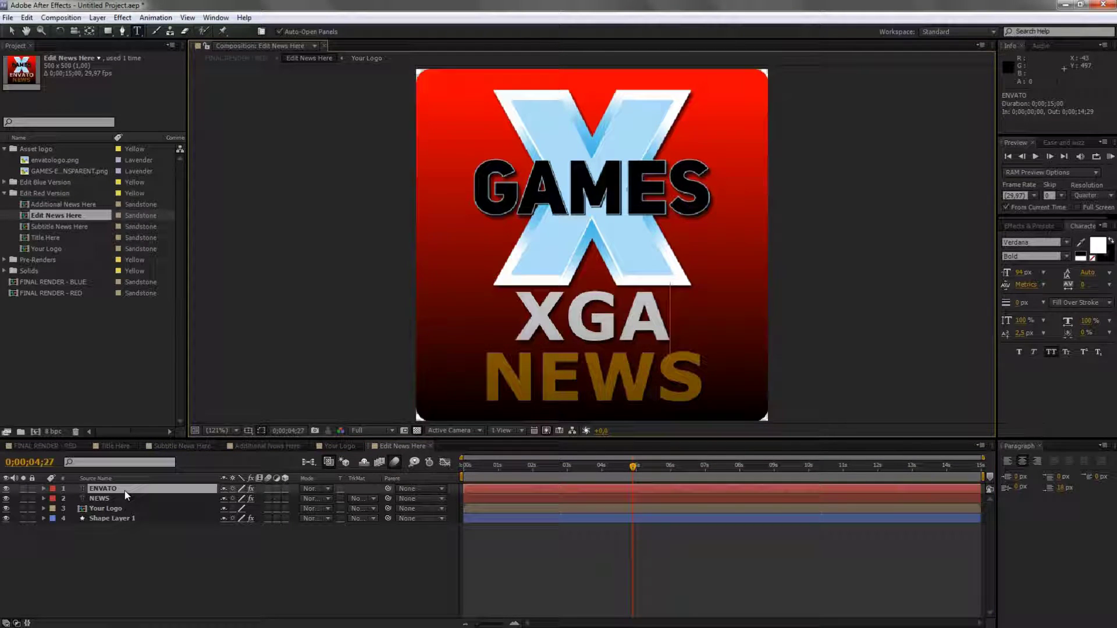
pyautogui.write('MES')
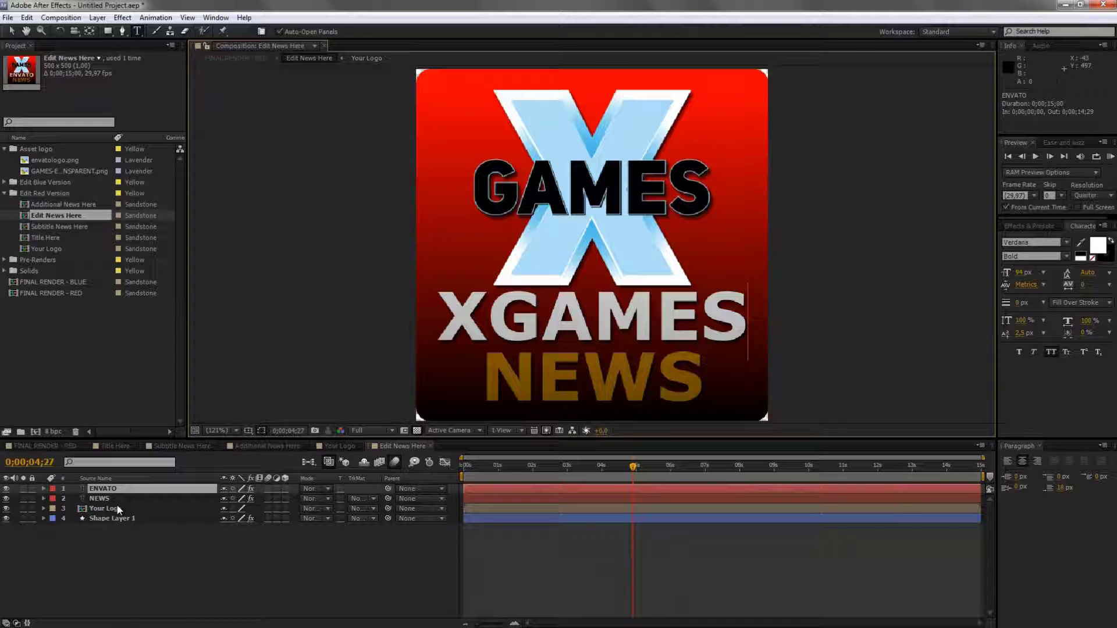
pyautogui.doubleClick(117, 500)
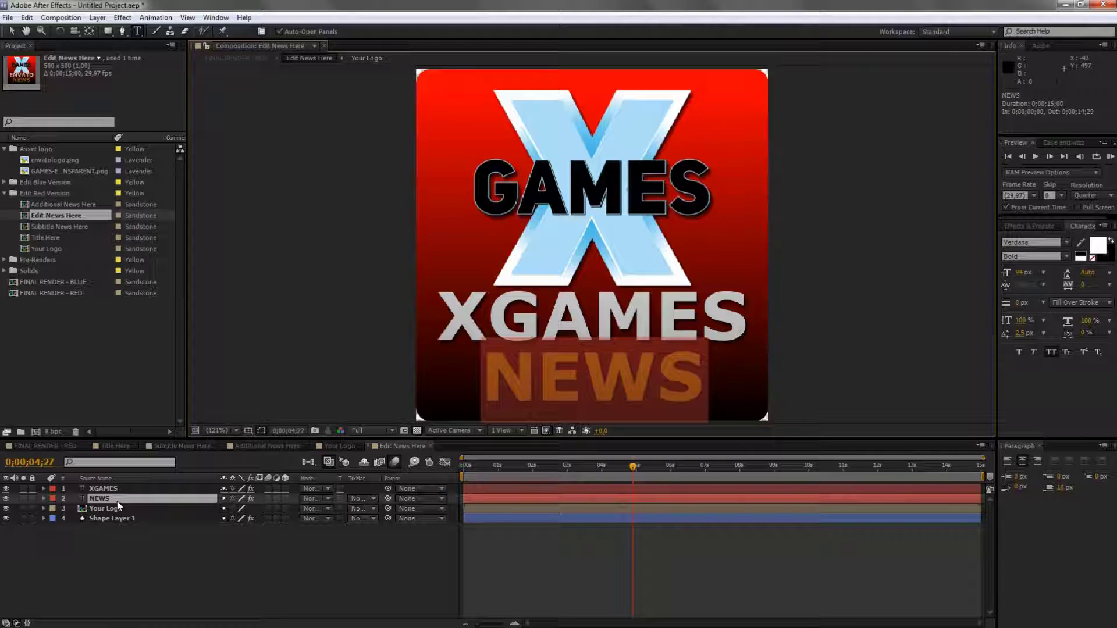
pyautogui.write('GA')
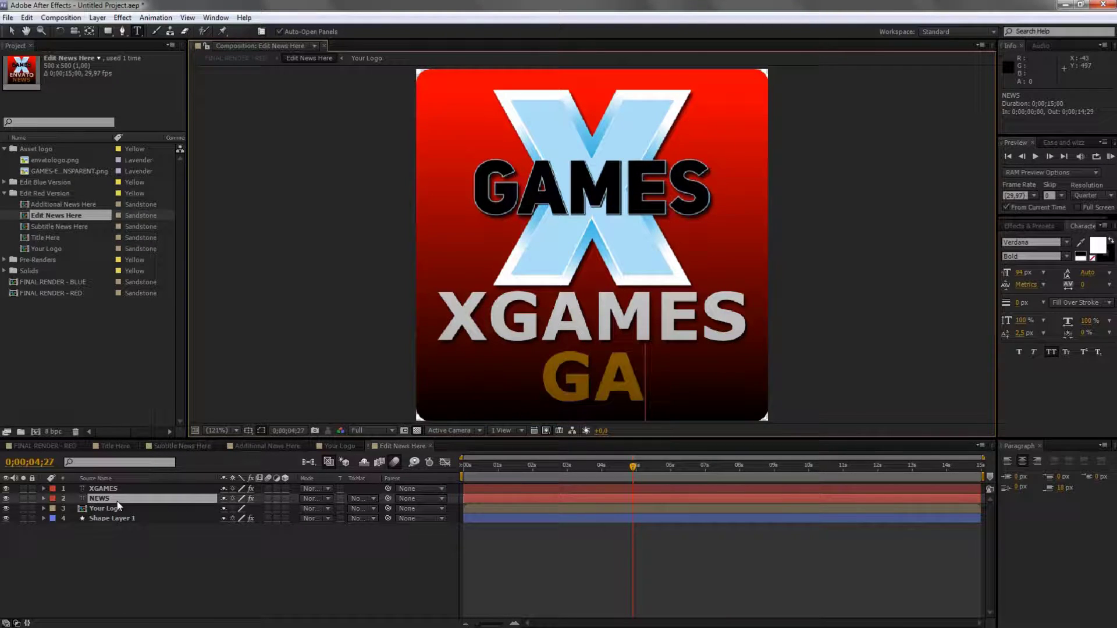
pyautogui.write('MEPLAY')
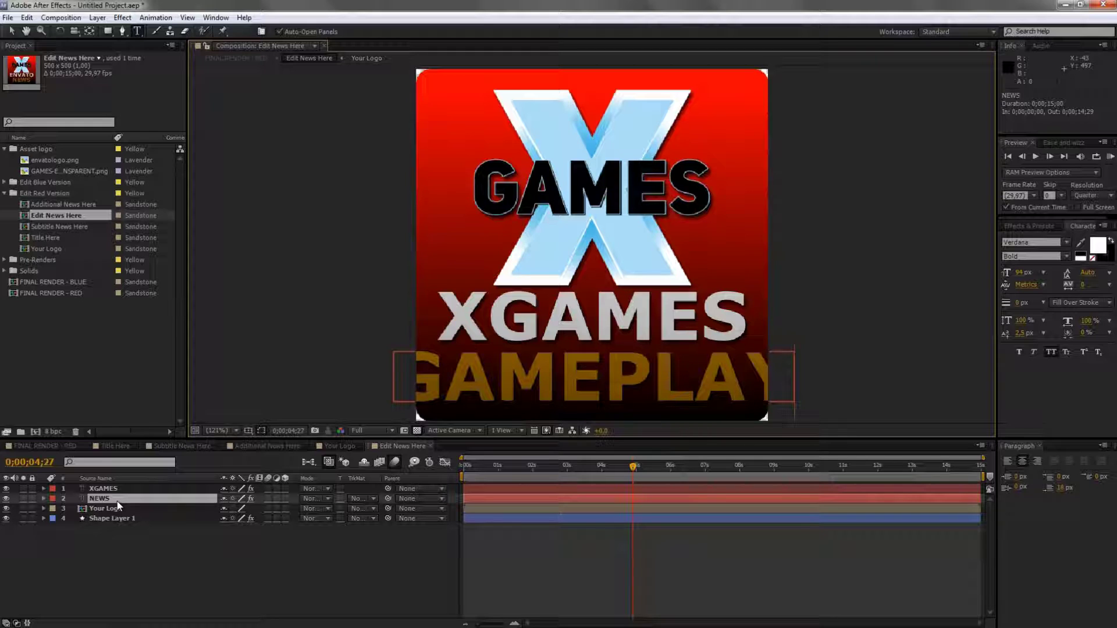
pyautogui.click(116, 498)
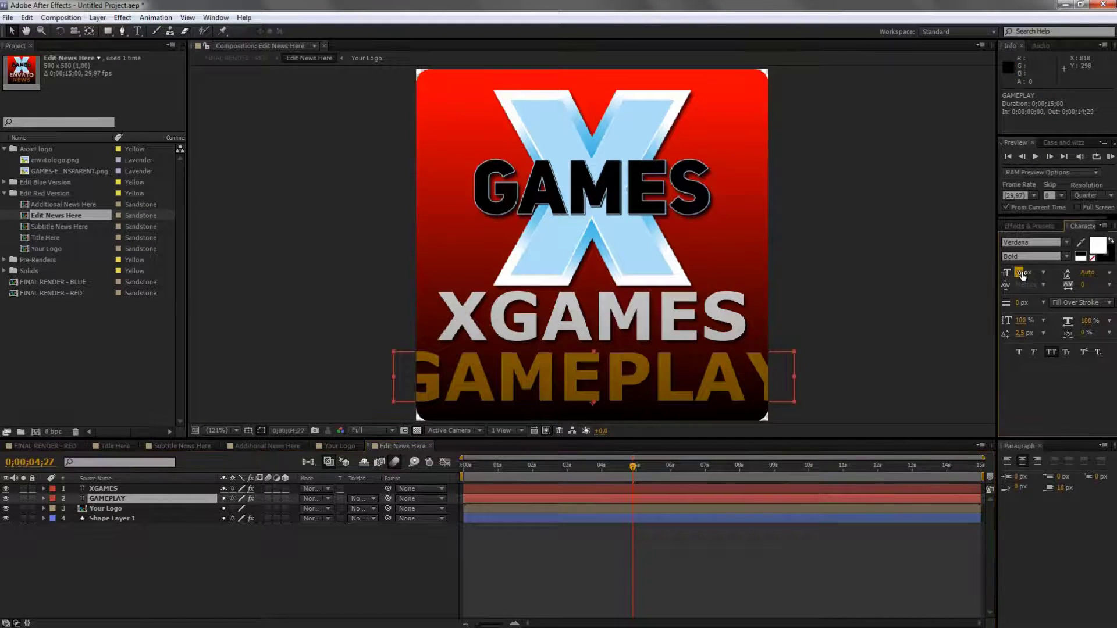
# Shrink GAMEPLAY to about 59 px and move it up to fit inside the logo.
pyautogui.moveTo(1022, 276); pyautogui.dragTo(999, 272)
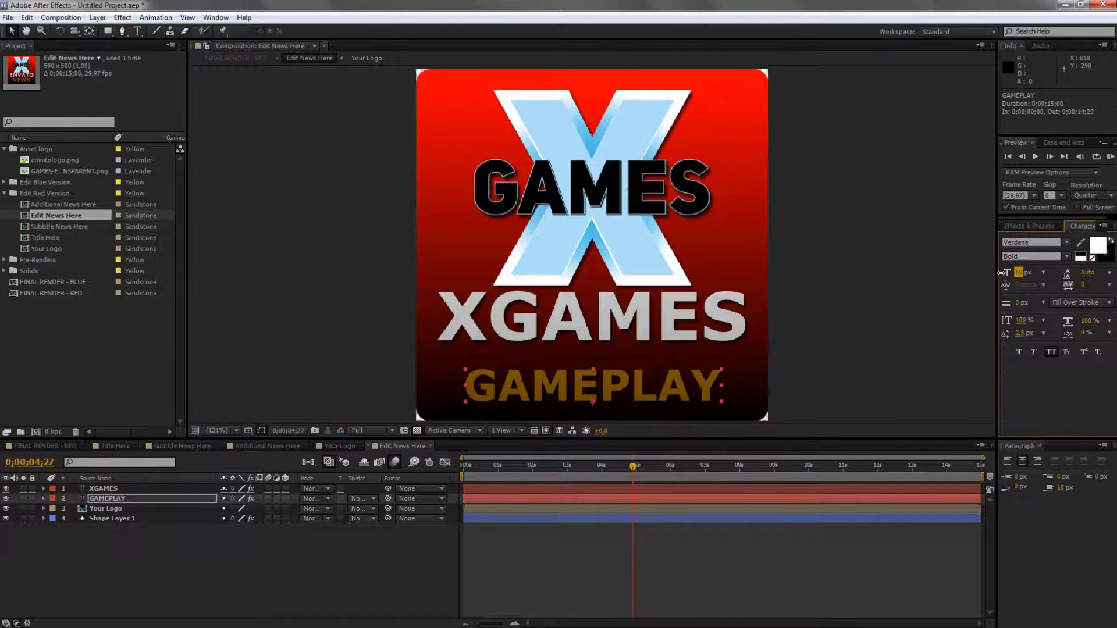
pyautogui.moveTo(700, 387); pyautogui.dragTo(694, 369)
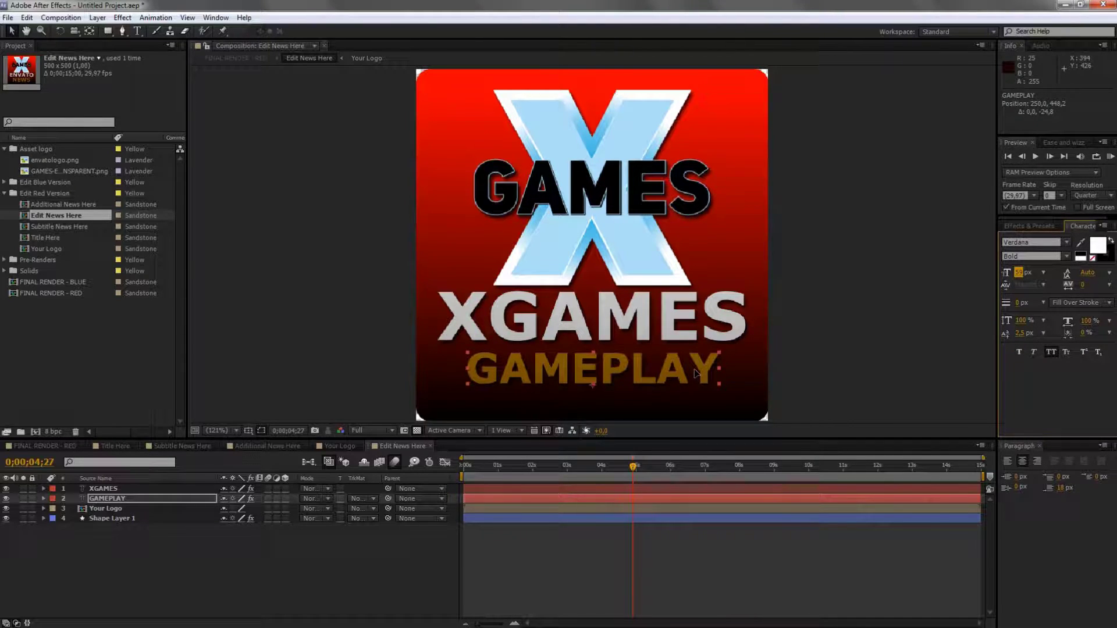
pyautogui.click(407, 445)
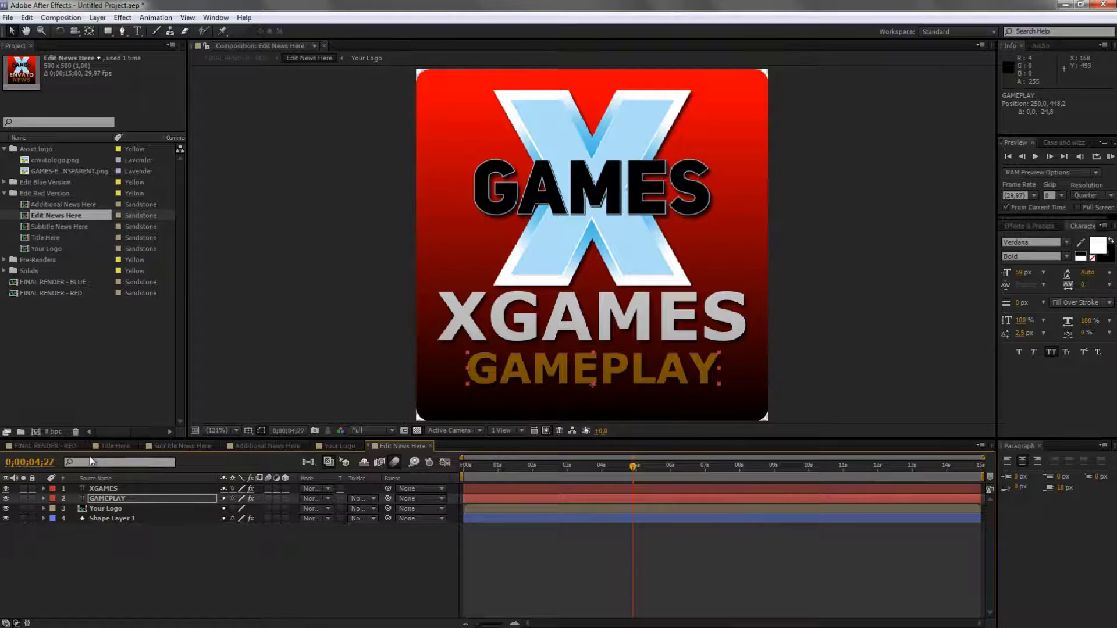
# Switch to the FINAL RENDER - RED timeline and collapse the Asset logo folder in the Project panel.
pyautogui.click(66, 443)
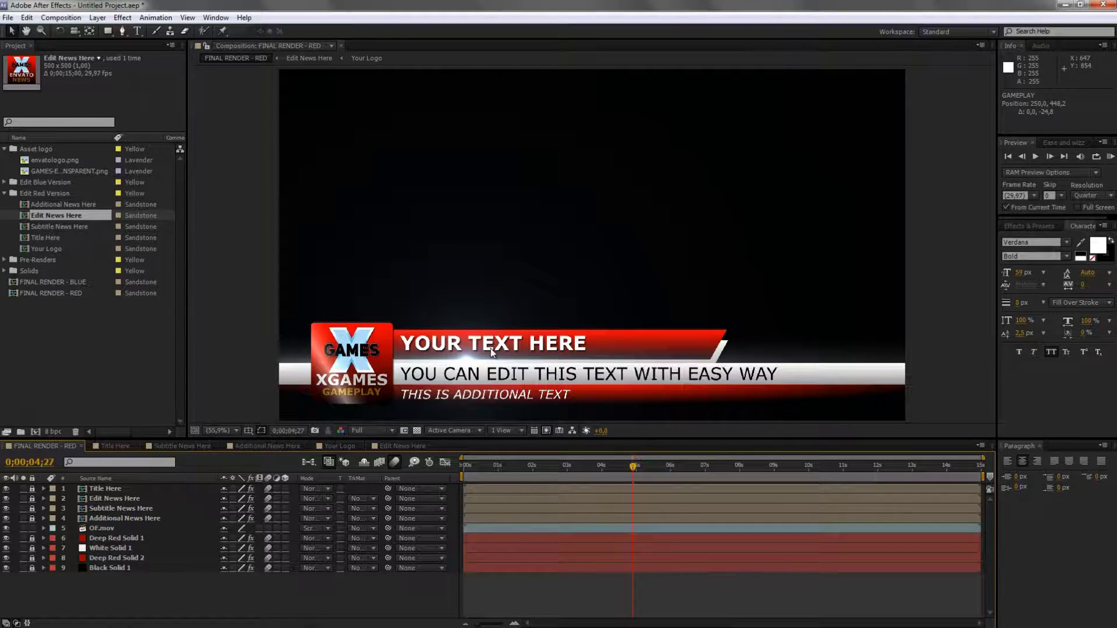
pyautogui.click(96, 353)
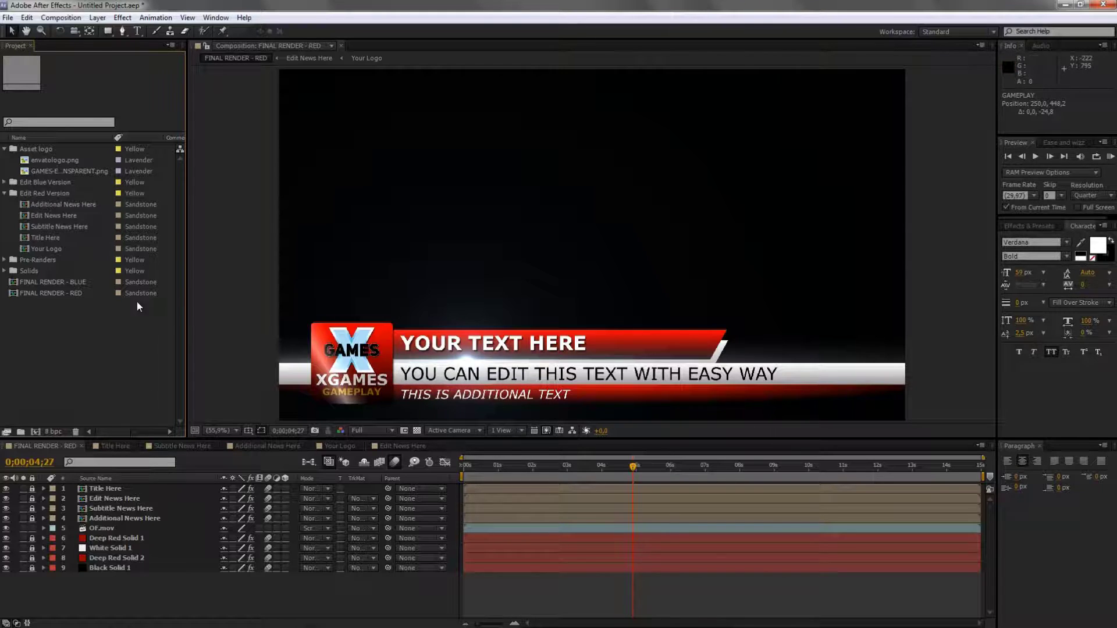
pyautogui.click(4, 149)
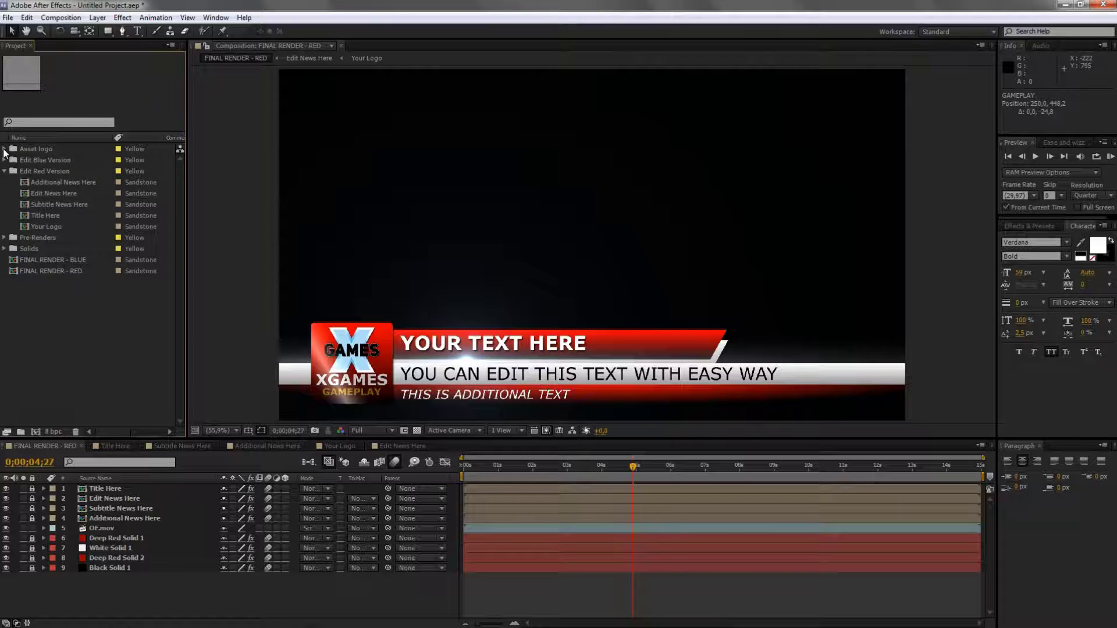
pyautogui.click(4, 237)
pyautogui.click(4, 238)
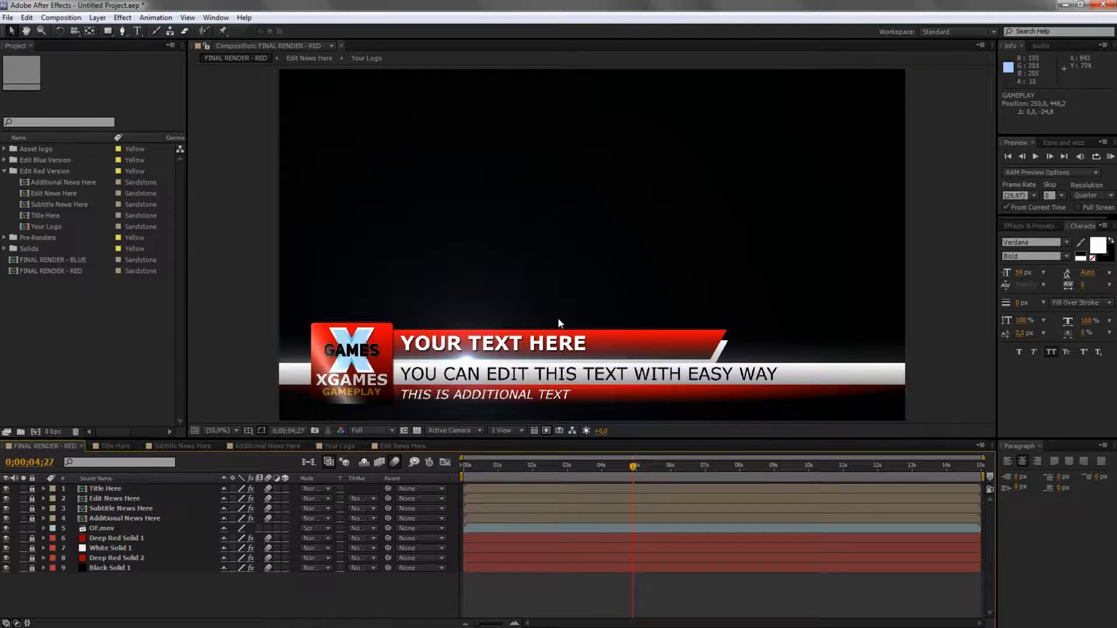
# Turn on the transparency grid for the lower-third and bring up the Composition menu.
pyautogui.click(416, 431)
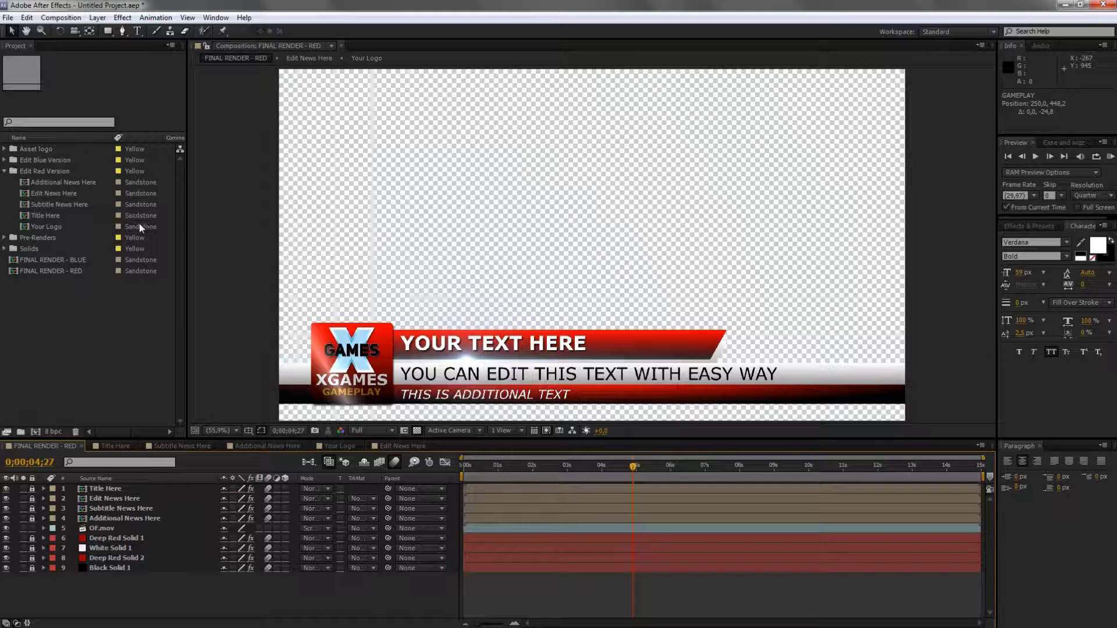
pyautogui.click(63, 18)
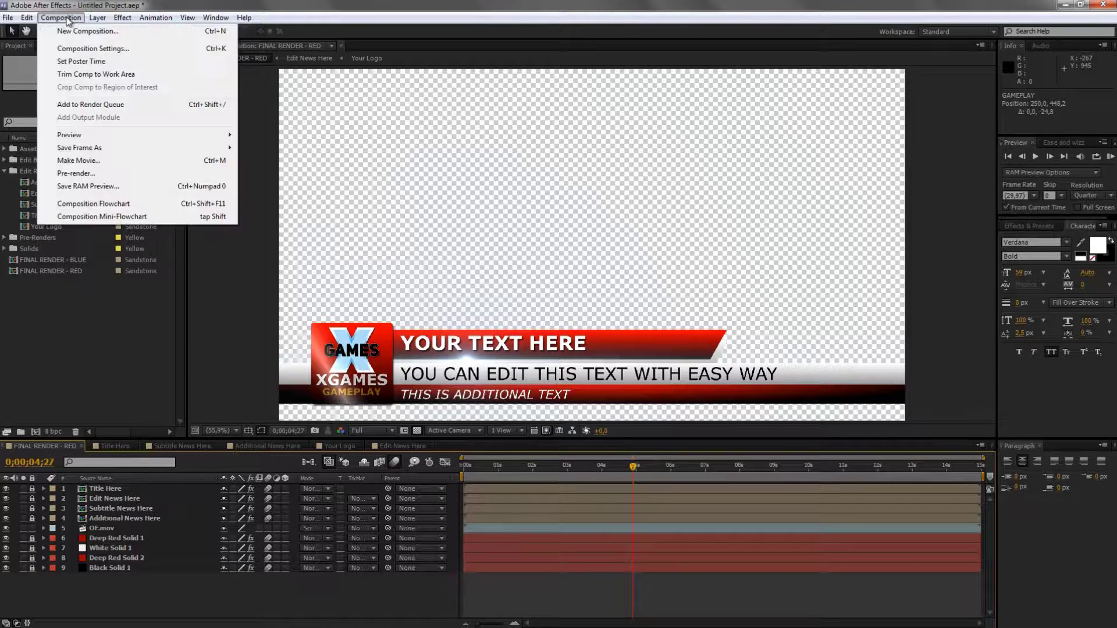
# Add FINAL RENDER - RED to the Render Queue with Best quality and Full resolution settings.
pyautogui.click(129, 110)
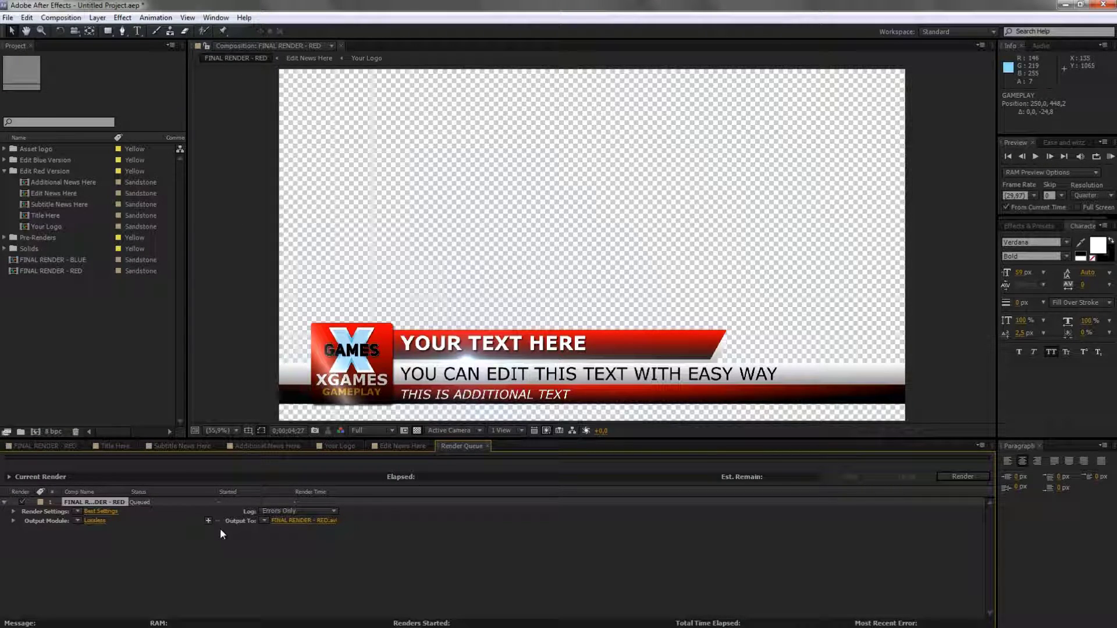
pyautogui.click(100, 512)
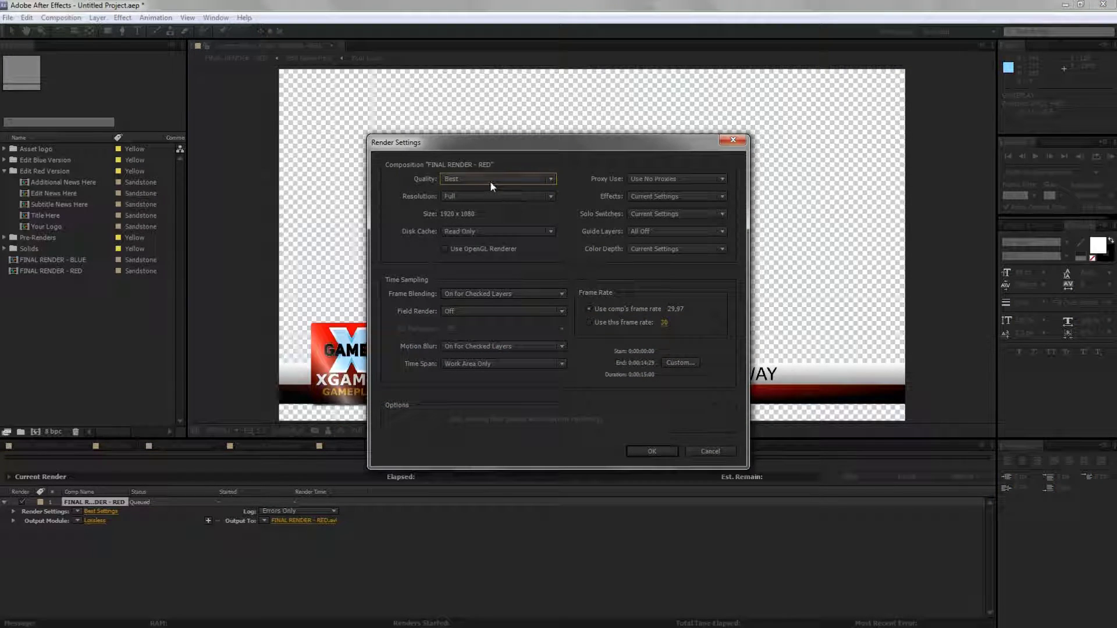
pyautogui.click(491, 180)
pyautogui.click(486, 208)
pyautogui.click(469, 196)
pyautogui.click(470, 227)
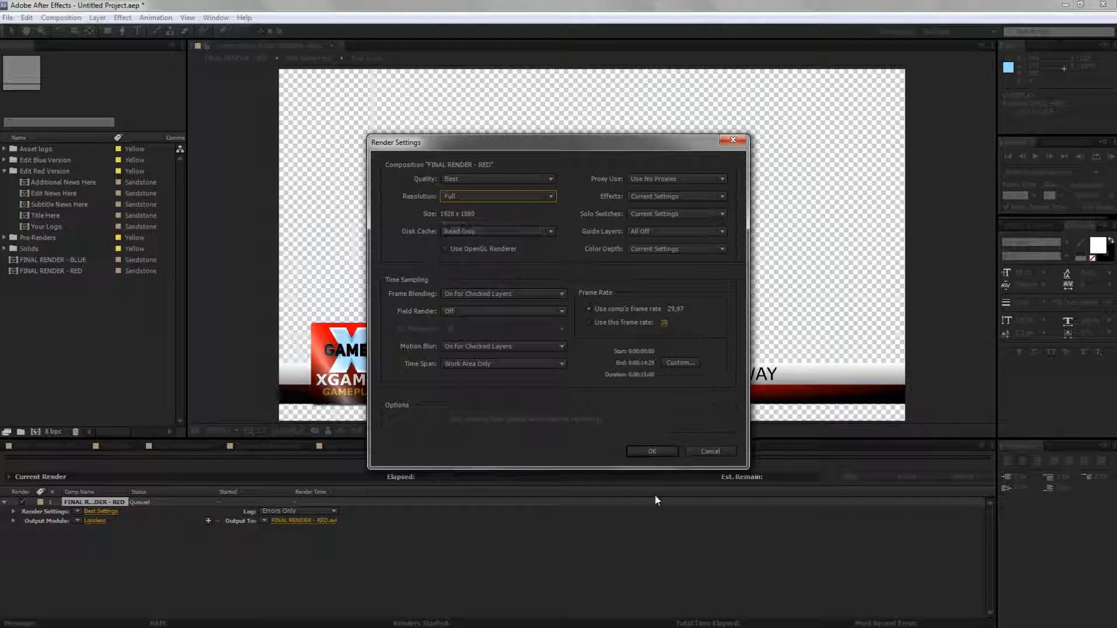
pyautogui.click(655, 451)
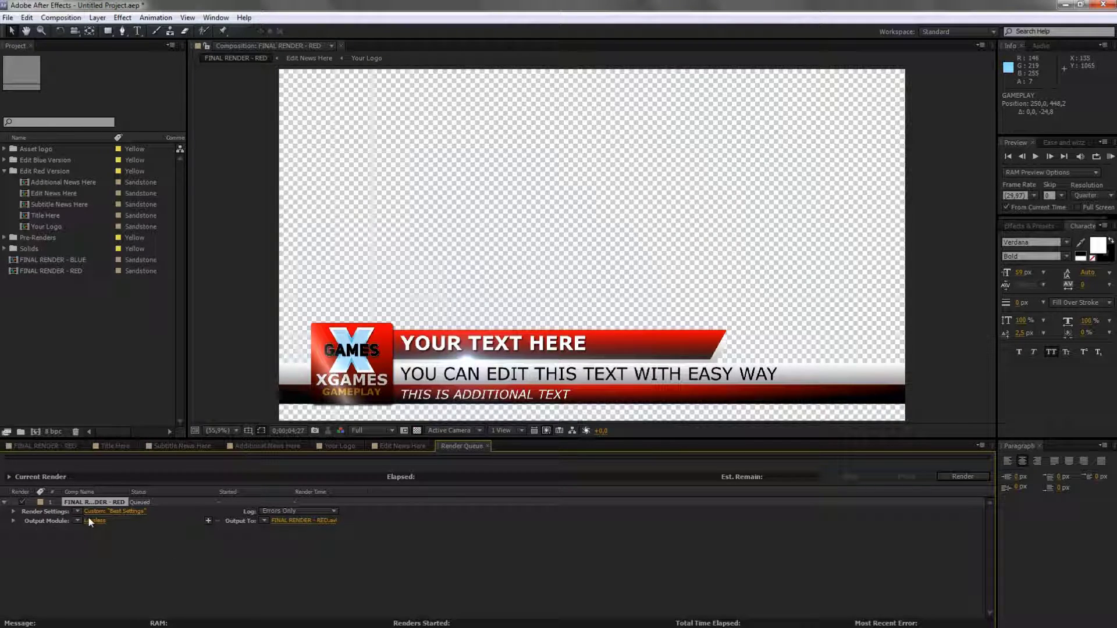
# Set the output module to QuickTime format, RGB + Alpha channels and PNG codec.
pyautogui.click(94, 520)
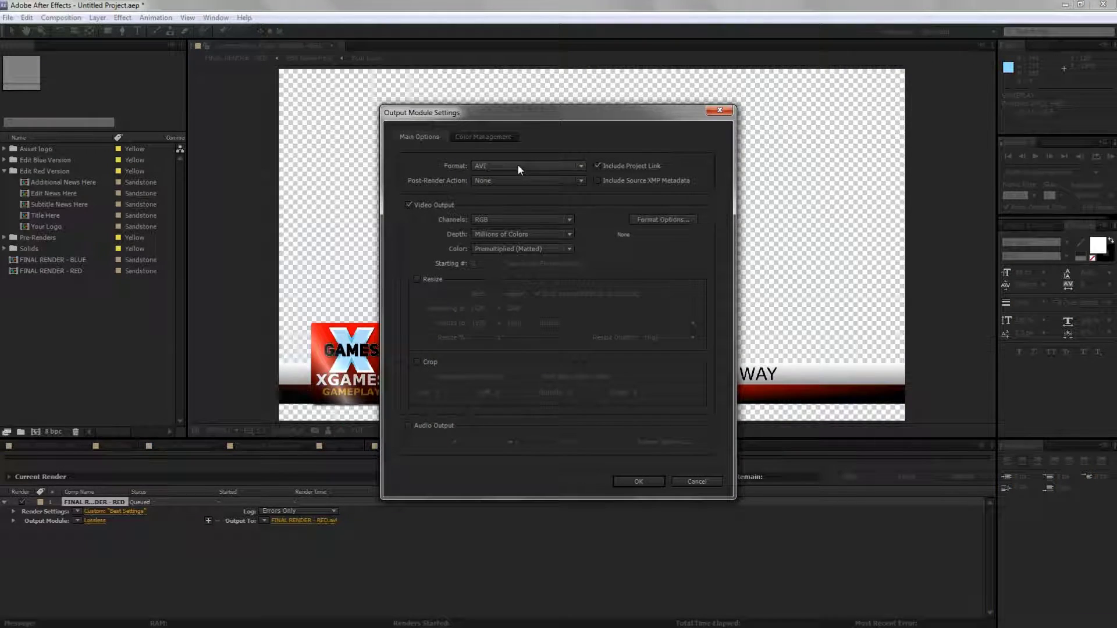
pyautogui.click(518, 166)
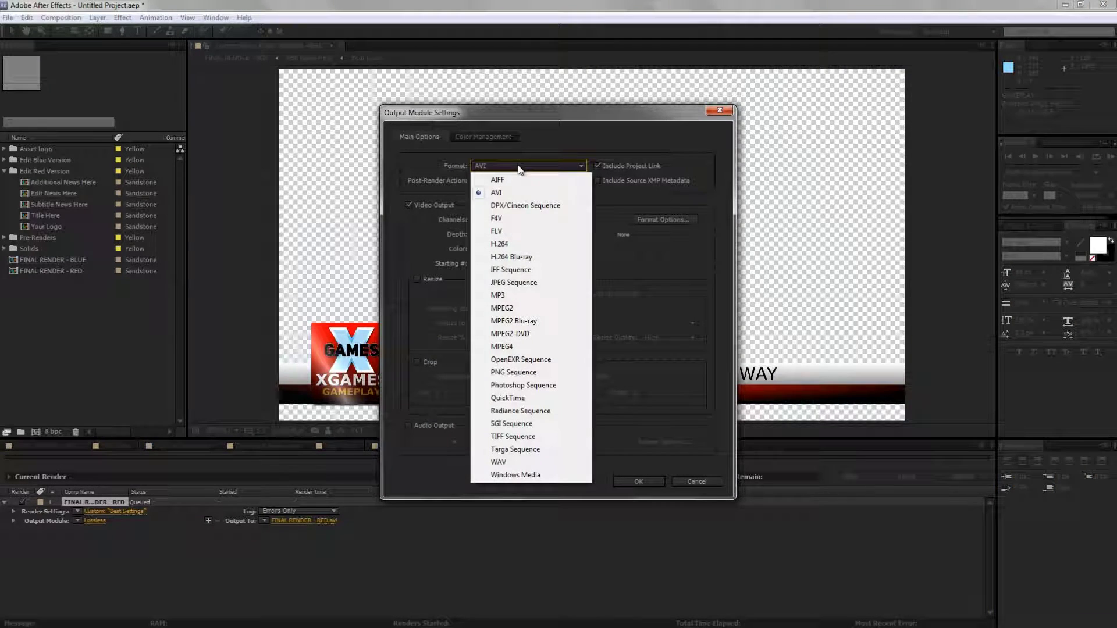
pyautogui.click(507, 398)
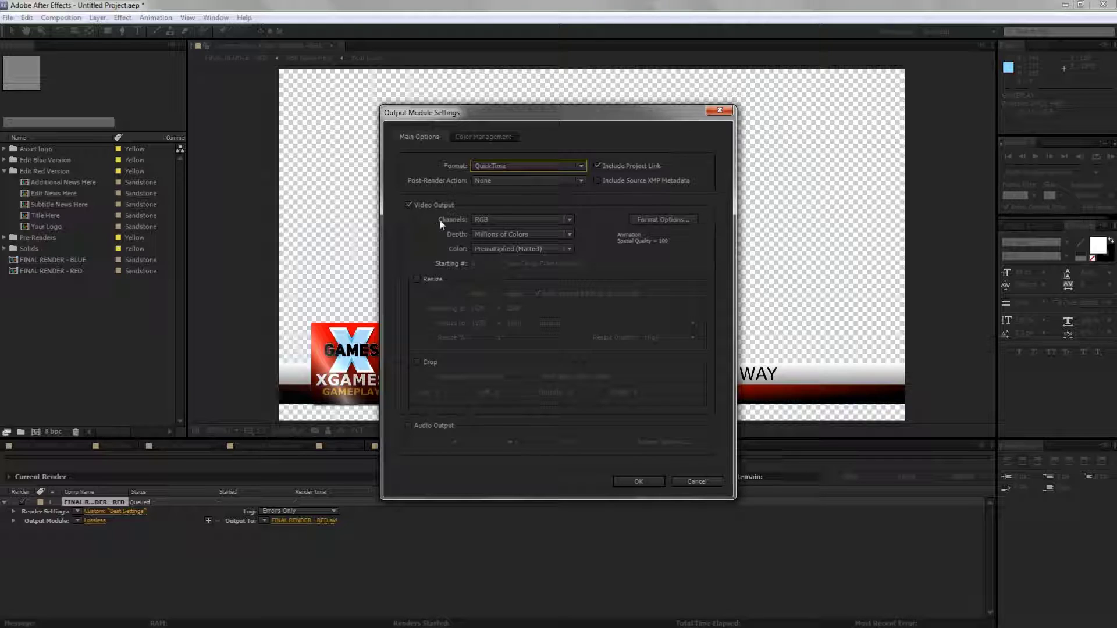
pyautogui.click(549, 220)
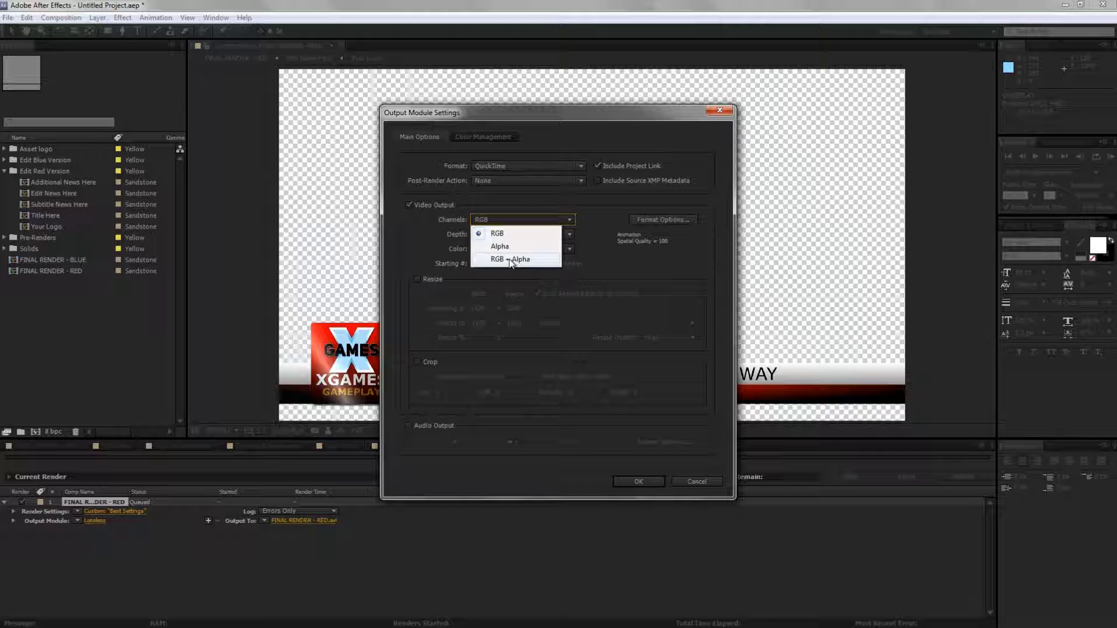
pyautogui.click(510, 260)
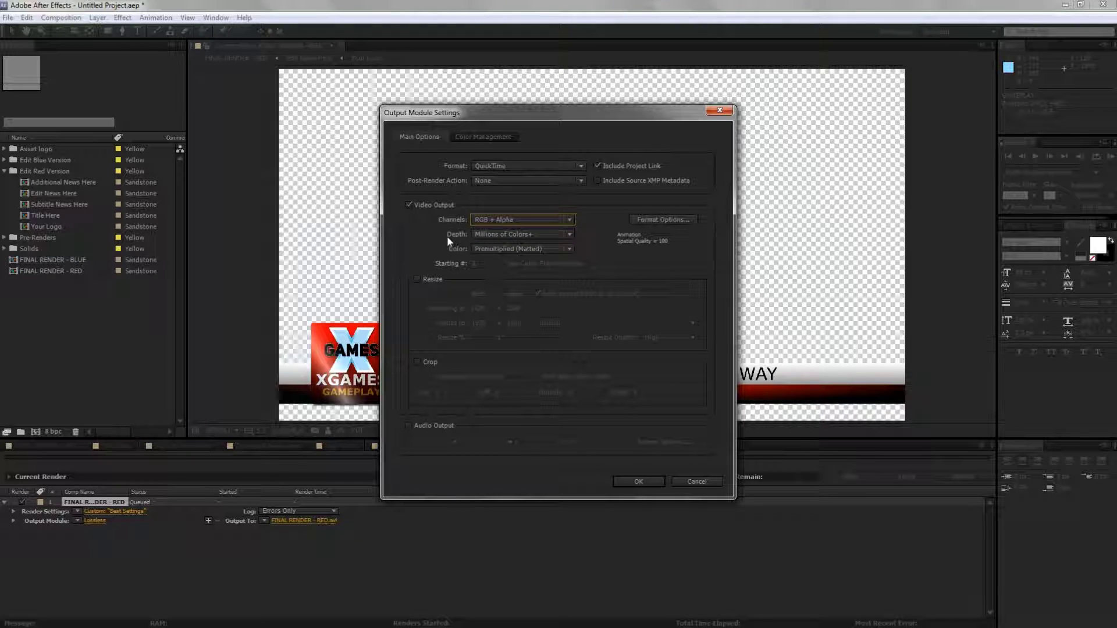
pyautogui.click(662, 220)
pyautogui.click(559, 181)
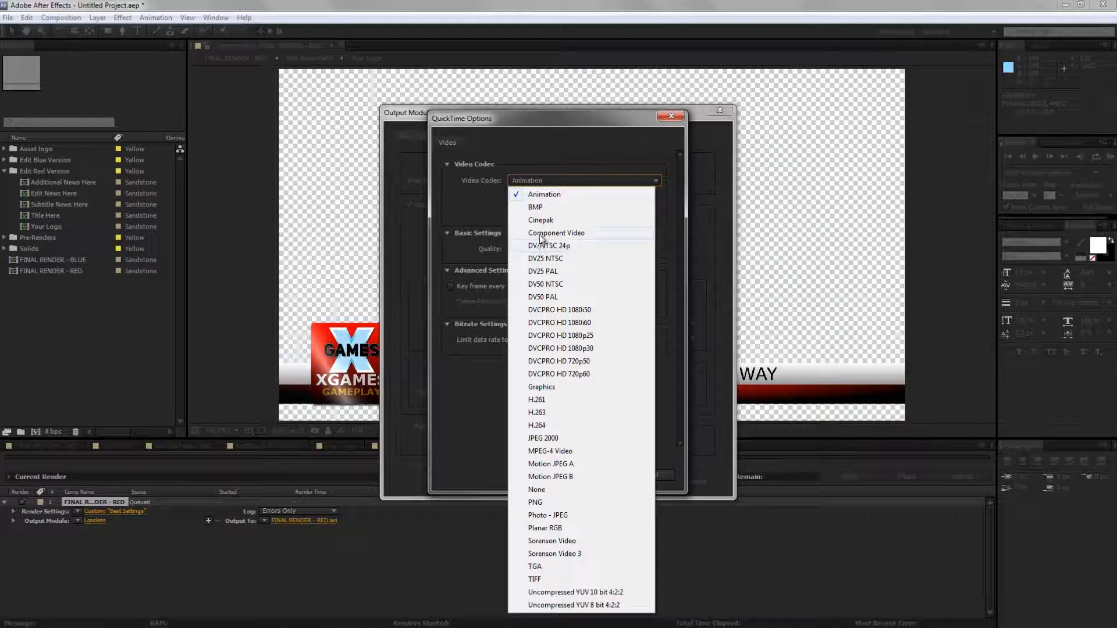
pyautogui.click(542, 502)
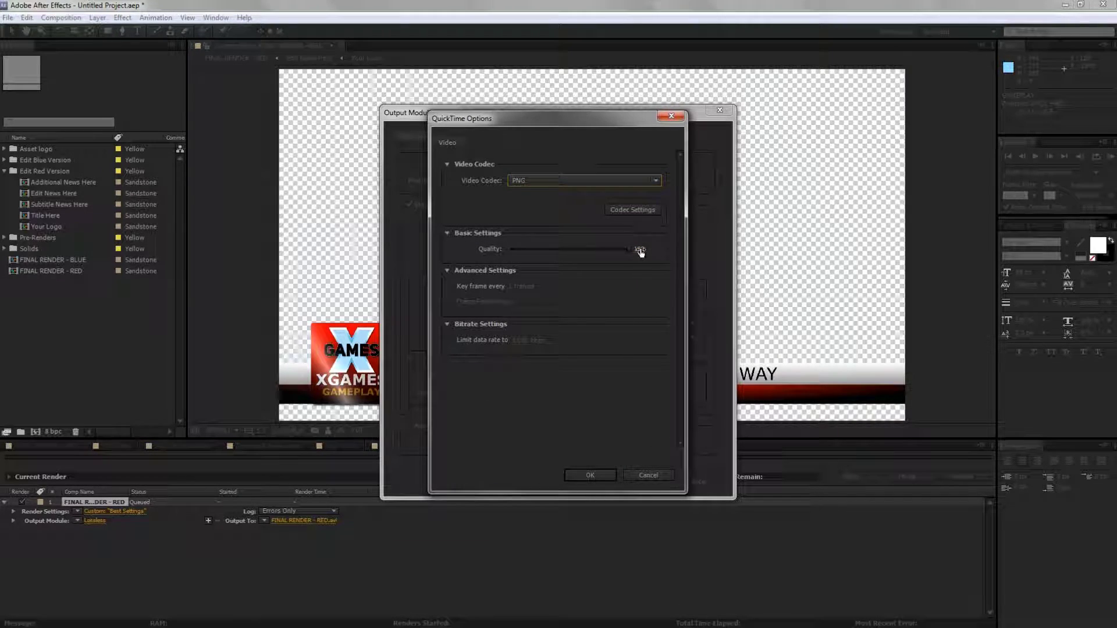
pyautogui.click(584, 474)
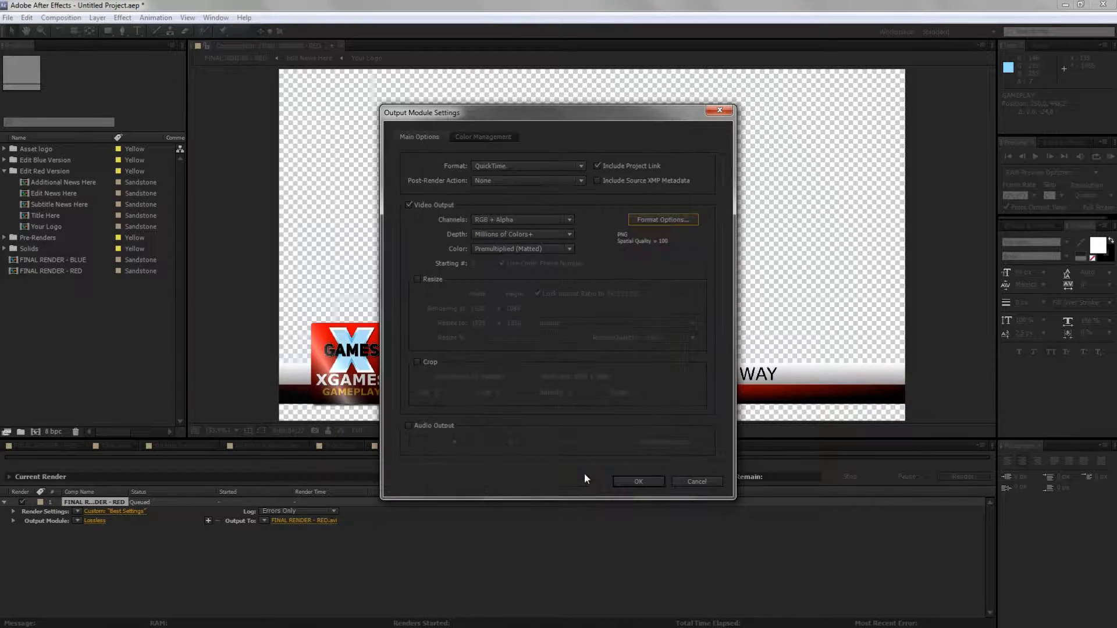
pyautogui.click(636, 482)
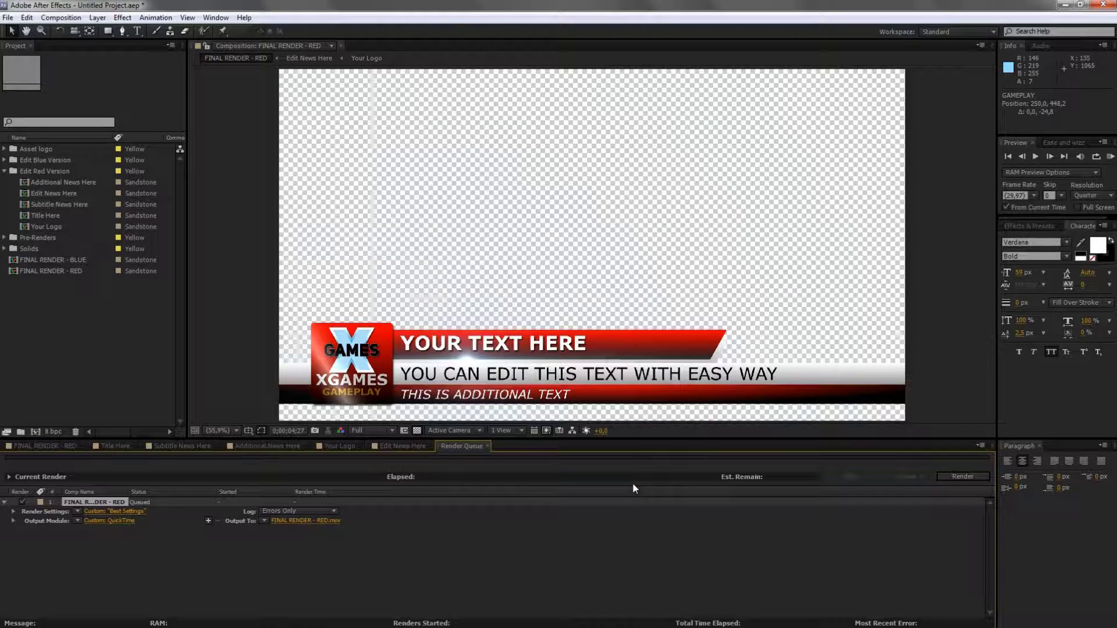
# Check the Output To file location without changes, then return to the FINAL RENDER - RED timeline.
pyautogui.click(322, 521)
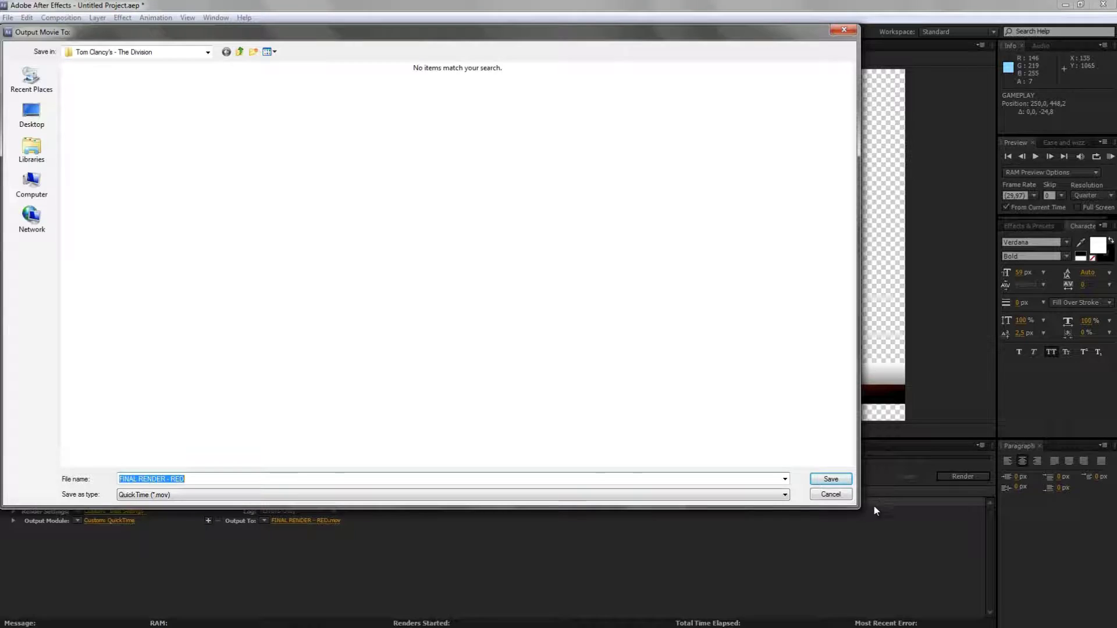
pyautogui.click(831, 494)
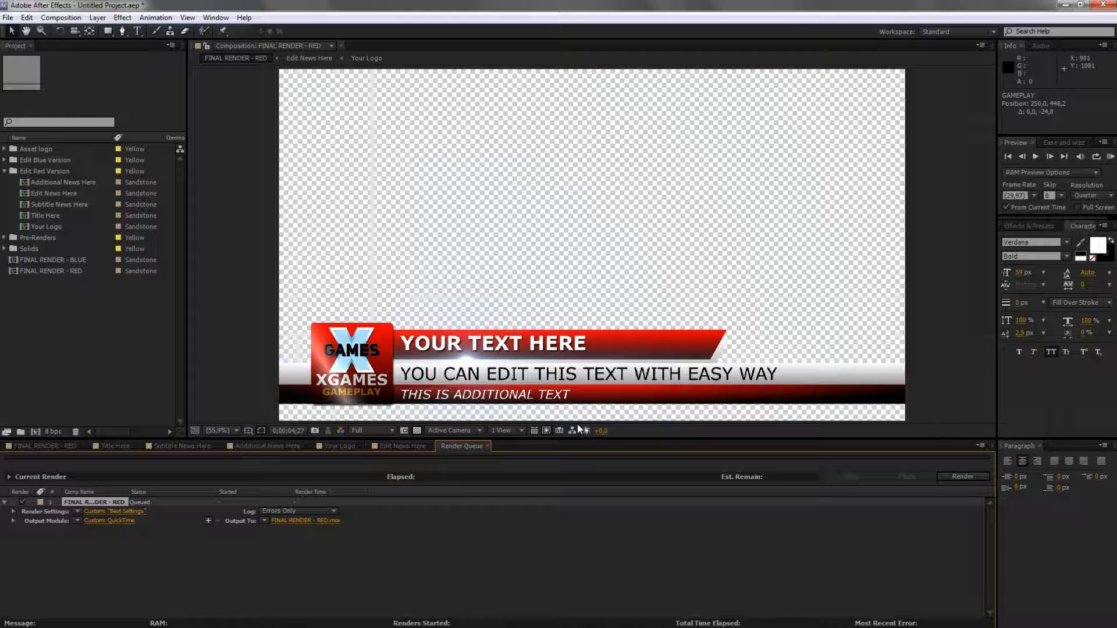
pyautogui.click(63, 449)
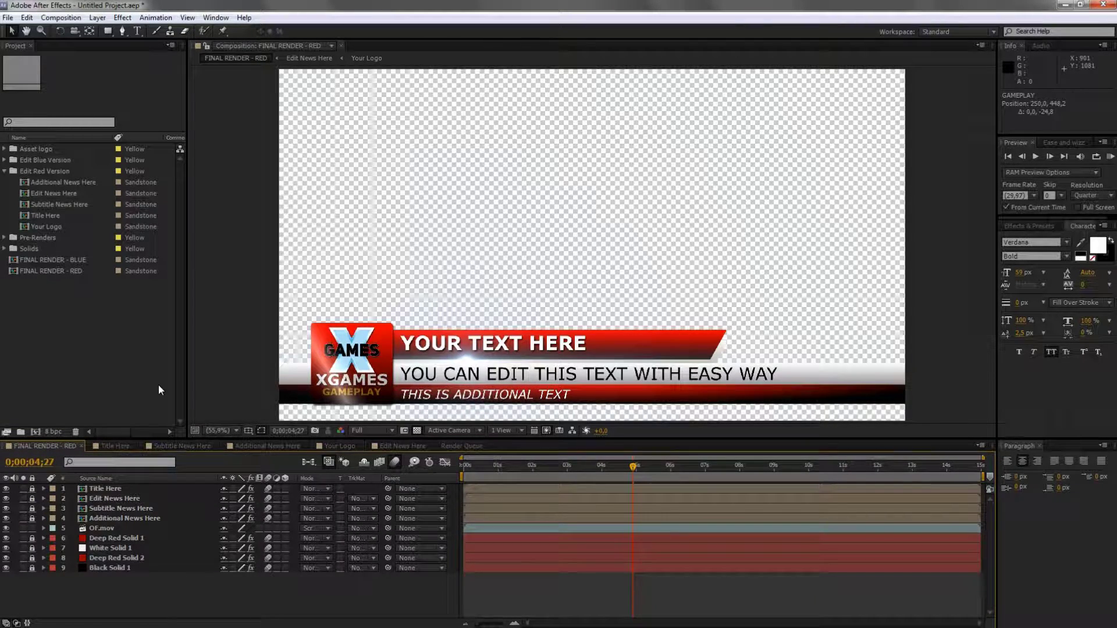